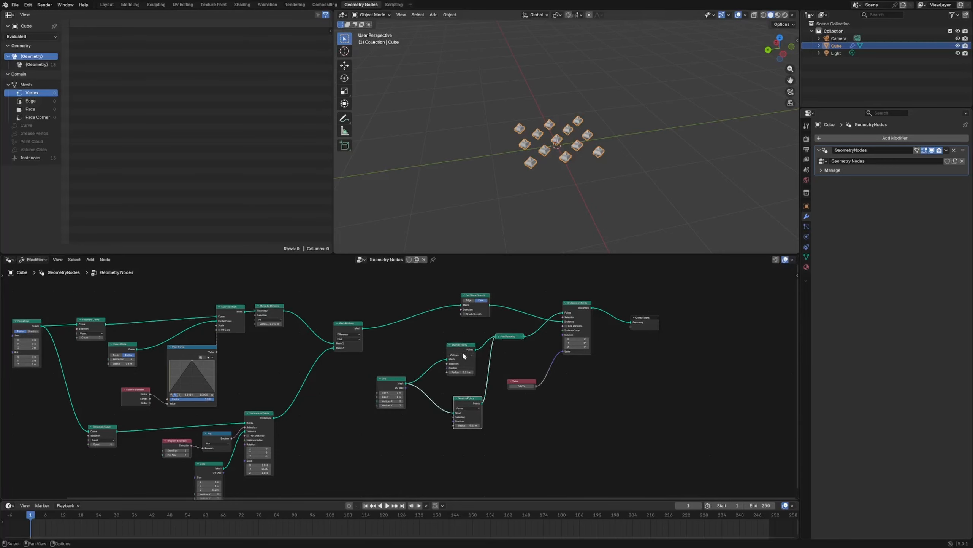
Reposition the Mesh to Points, Grid and Group Output nodes to tidy the layout
drag(462, 346, 466, 338)
drag(393, 376, 395, 375)
drag(650, 318, 659, 322)
scroll(579, 176, up, 2)
middle_drag(580, 176, 574, 179)
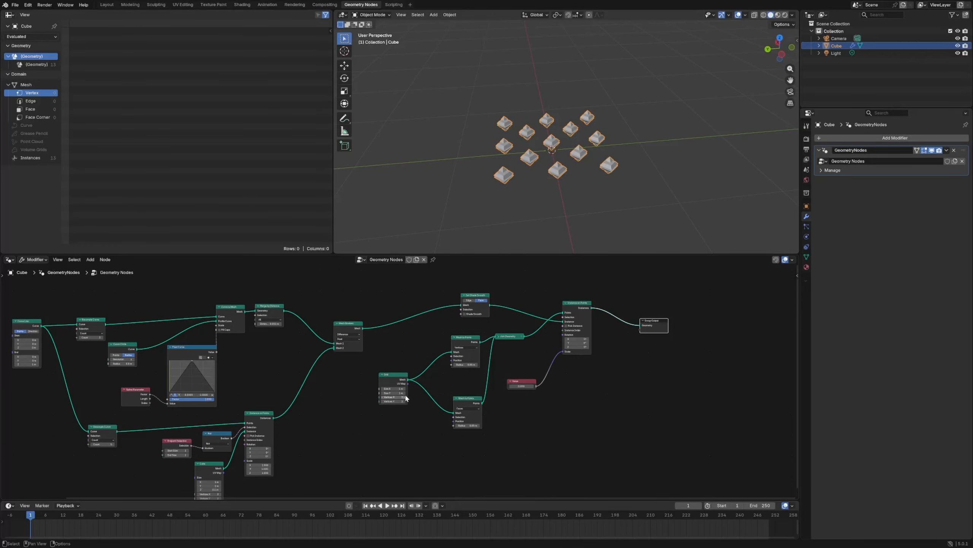
Add a Value node and connect it to both Size X and Size Y of the Grid node
middle_drag(406, 398, 493, 394)
key(shift+a)
text(val)
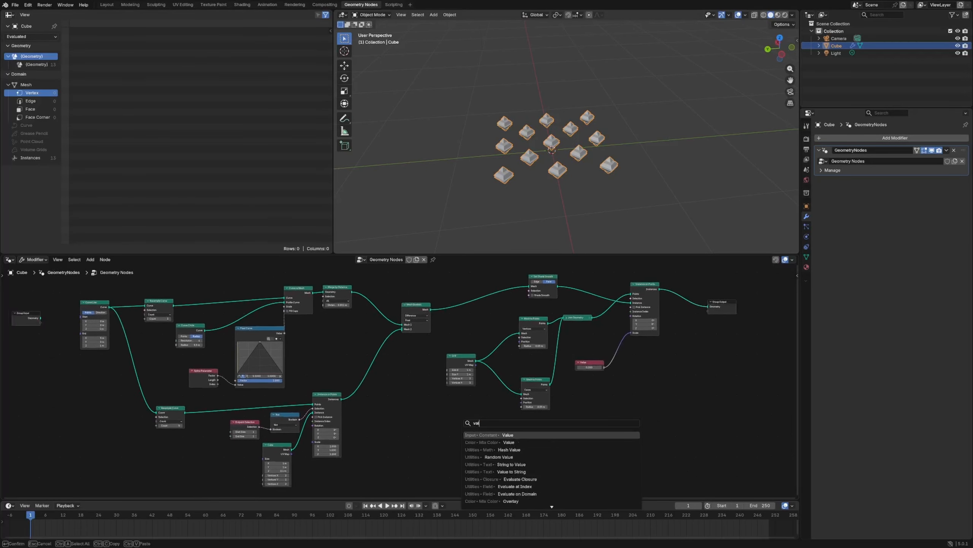
key(Return)
click(400, 406)
scroll(399, 407, up, 4)
drag(356, 386, 447, 299)
Set the Value node driving the grid size to 10
double_click(318, 387)
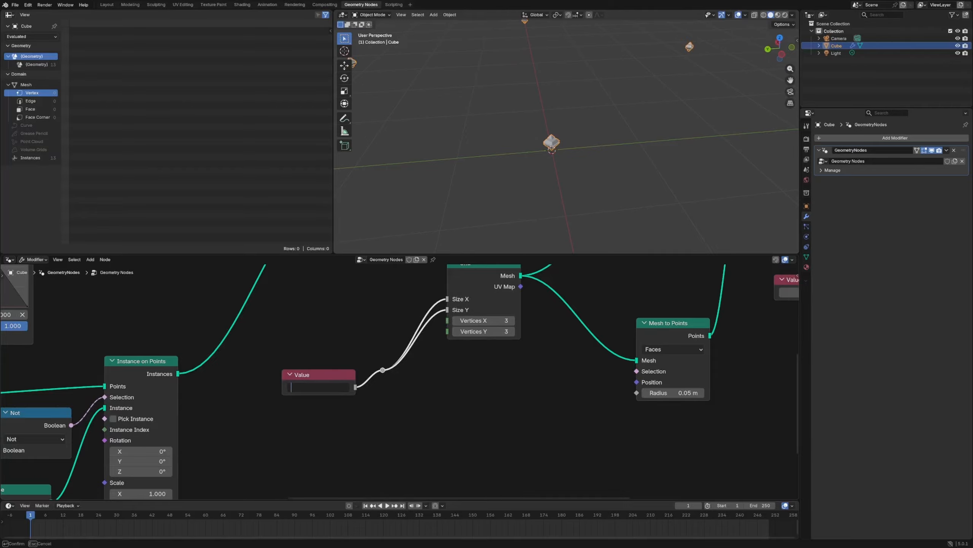
text(5)
key(Return)
double_click(330, 388)
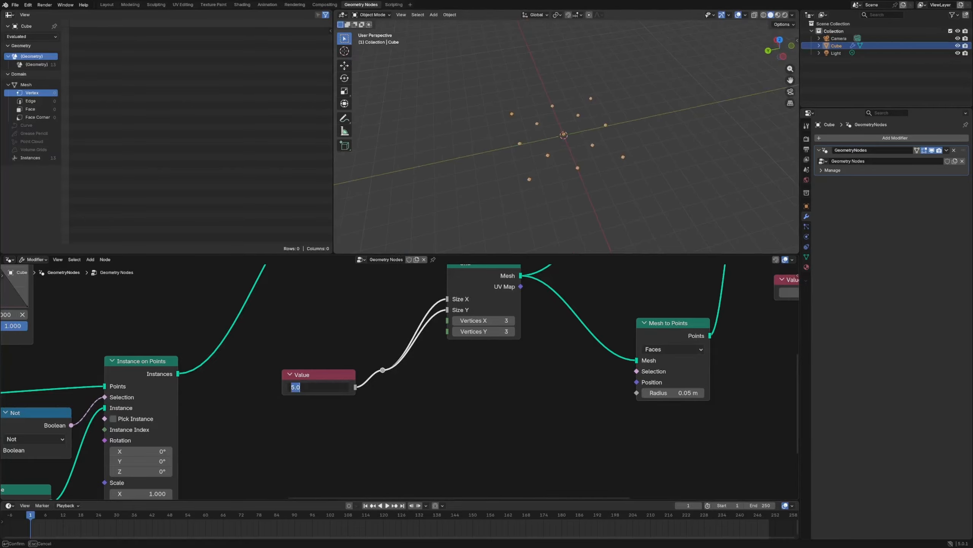
text(10)
key(Return)
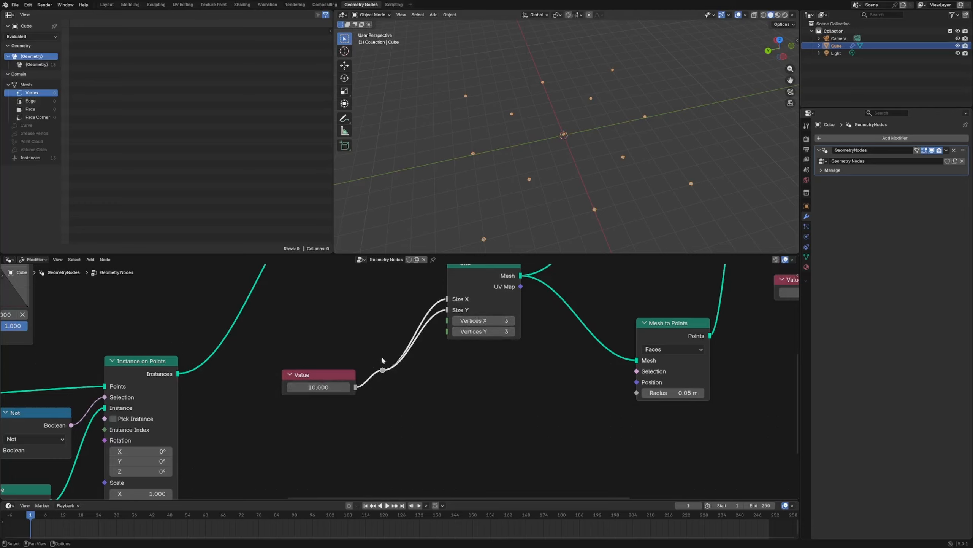
Spread out the point nodes and add a reroute on the links from Grid to the two Mesh to Points nodes
middle_drag(479, 362, 288, 463)
drag(591, 276, 597, 338)
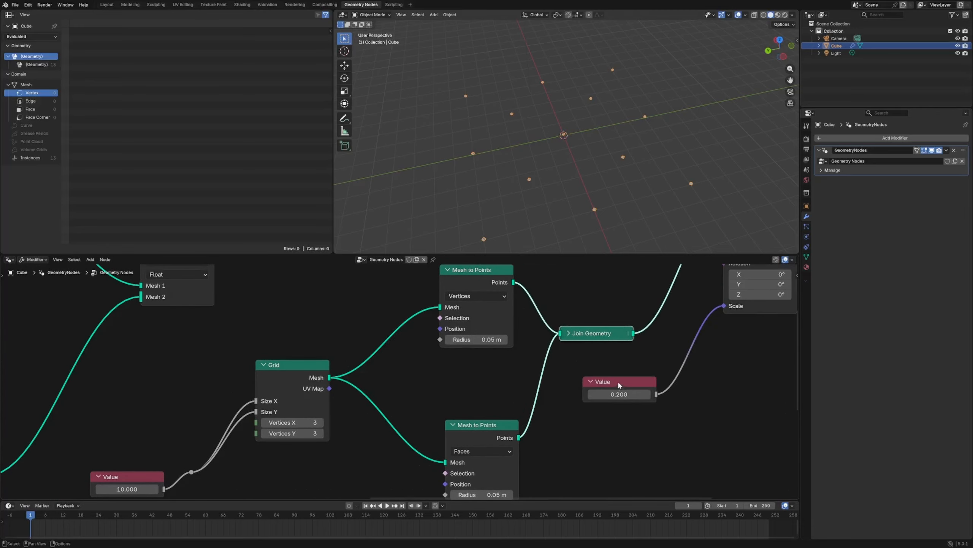
drag(621, 383, 650, 387)
shift+right_drag(387, 330, 386, 429)
drag(284, 365, 231, 407)
click(309, 394)
Insert a Subdivide Mesh node between the Grid node and the reroute, with Level 2
key(shift+a)
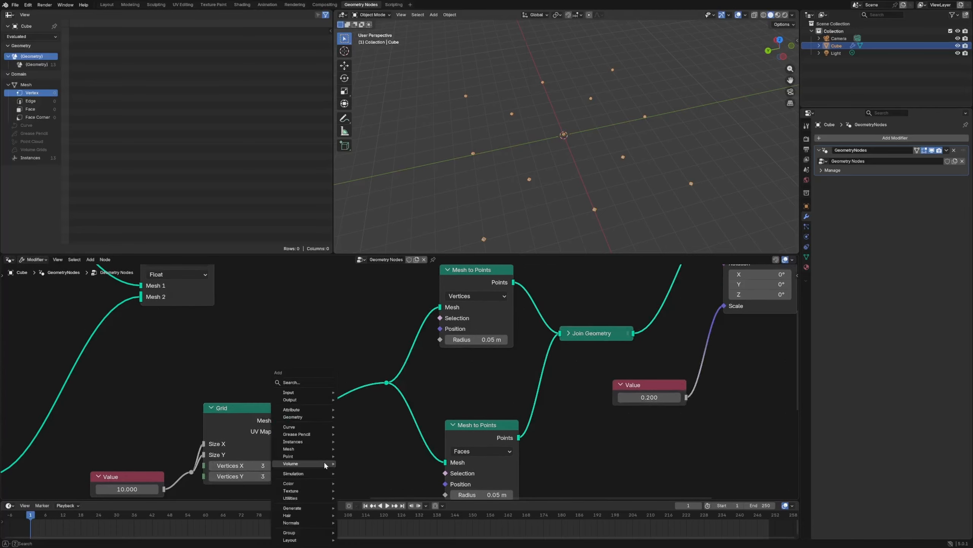
text(subd)
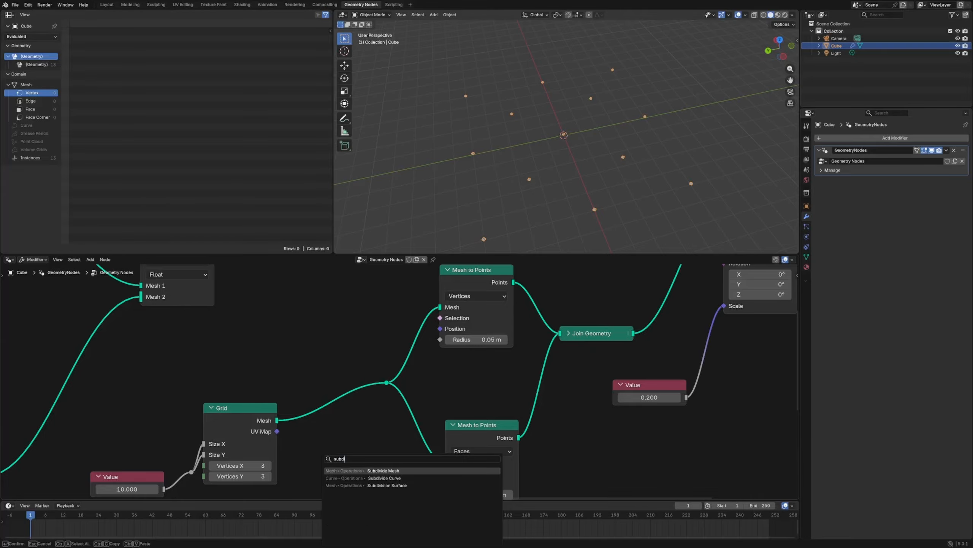
key(Return)
click(311, 418)
mouse_move(311, 418)
mouse_down()
mouse_move(337, 418)
mouse_move(320, 418)
mouse_up()
middle_drag(630, 385, 436, 423)
scroll(436, 424, down, 2)
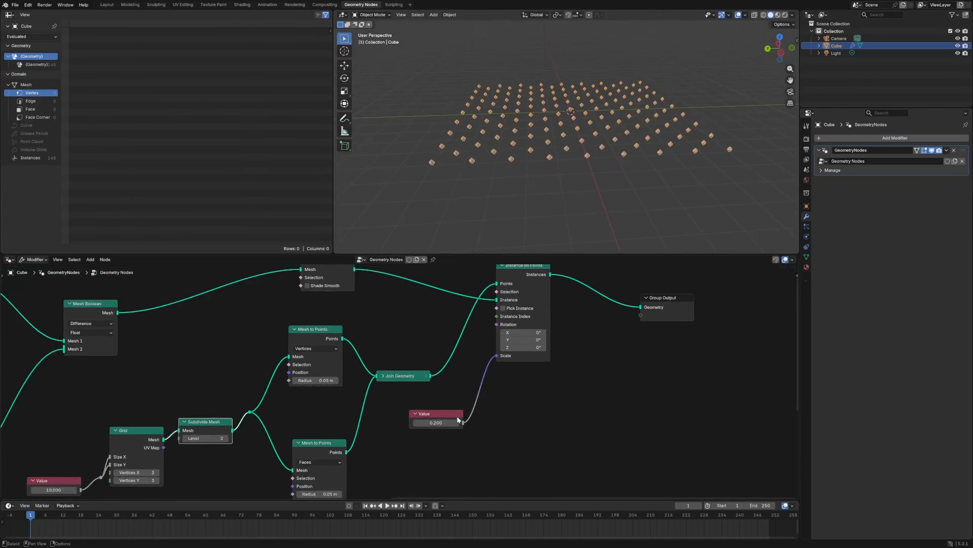
Set the Value node driving the instance scale to 0.8
drag(456, 425, 479, 426)
scroll(544, 138, up, 5)
mouse_move(544, 137)
middle_down()
mouse_move(559, 139)
mouse_move(563, 112)
mouse_move(561, 142)
middle_up()
scroll(561, 141, down, 5)
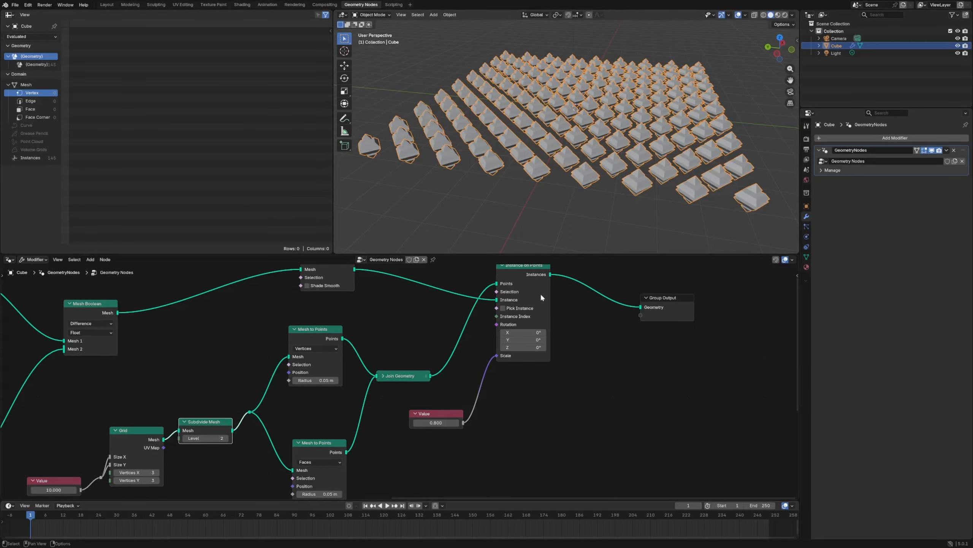
Move the scale Value node closer to Instance on Points and inspect the pyramids up close
middle_drag(540, 292, 436, 351)
click(423, 327)
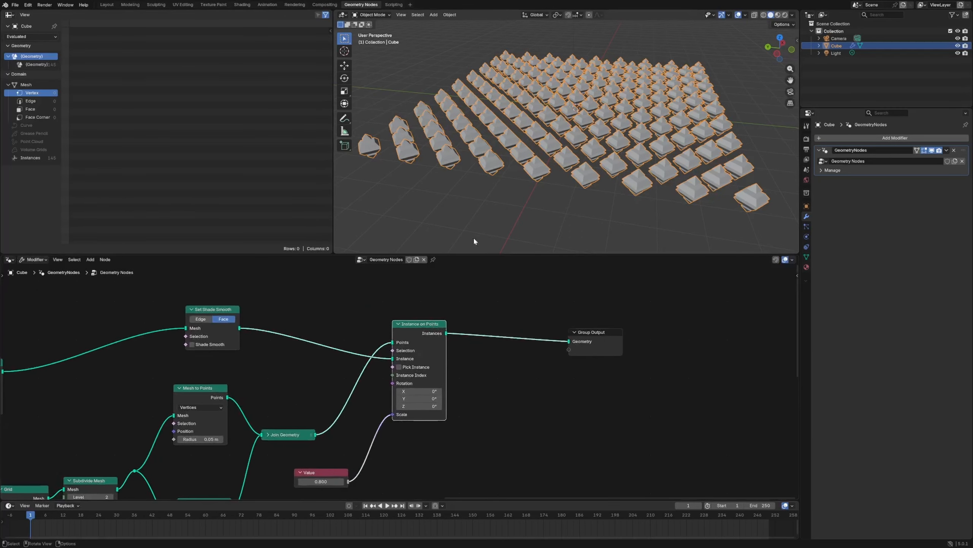
drag(322, 472, 344, 457)
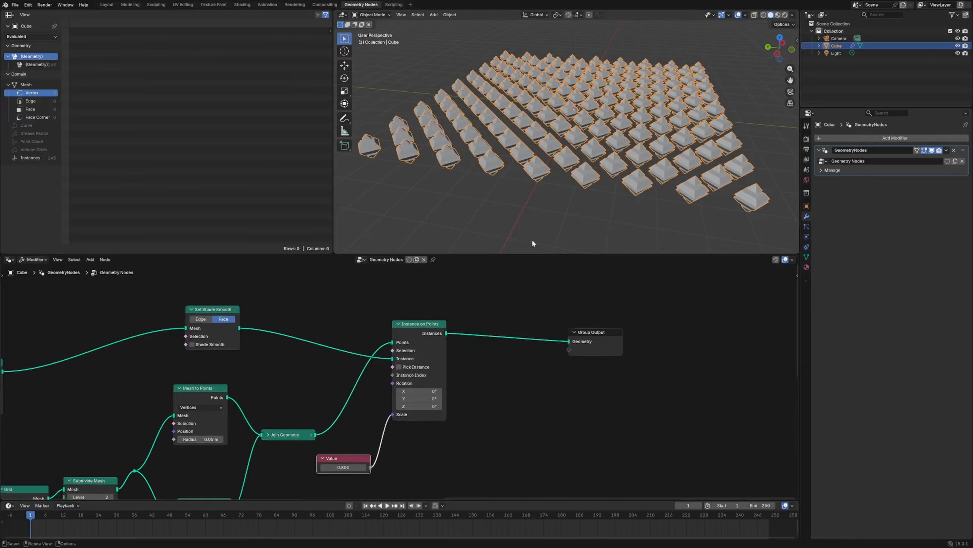
middle_drag(531, 238, 643, 124)
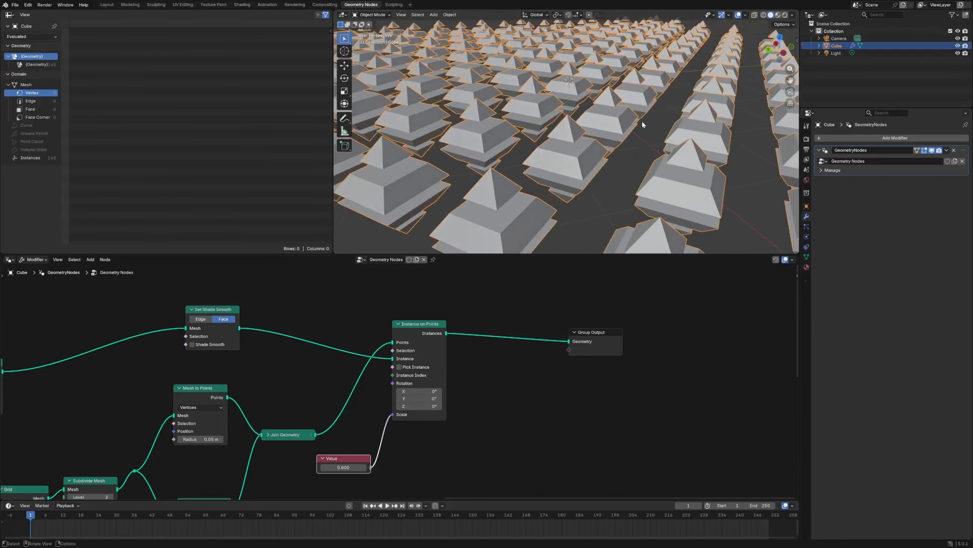
Switch the viewport to rendered shading and move the light down close to the pyramid grid
click(777, 15)
click(792, 15)
click(791, 14)
click(785, 14)
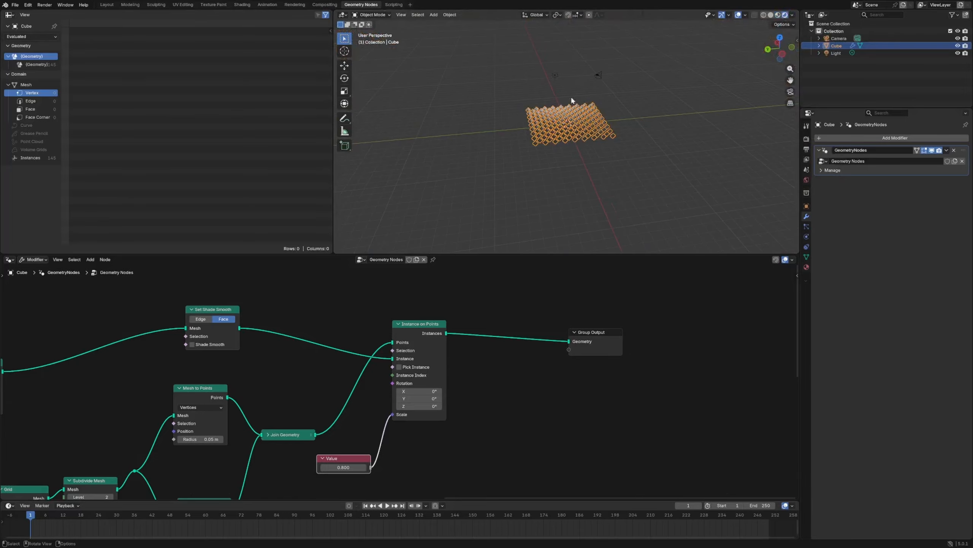
click(555, 75)
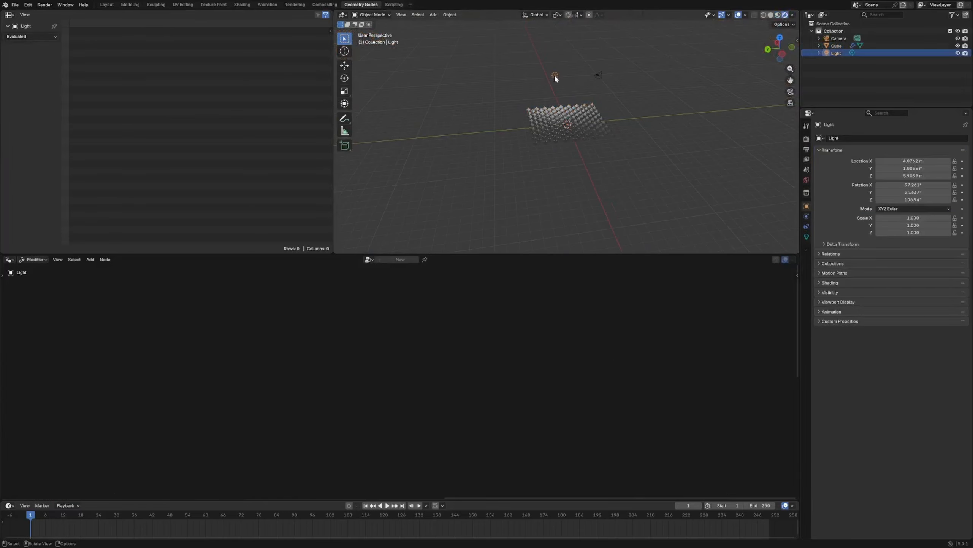
key(g)
click(575, 106)
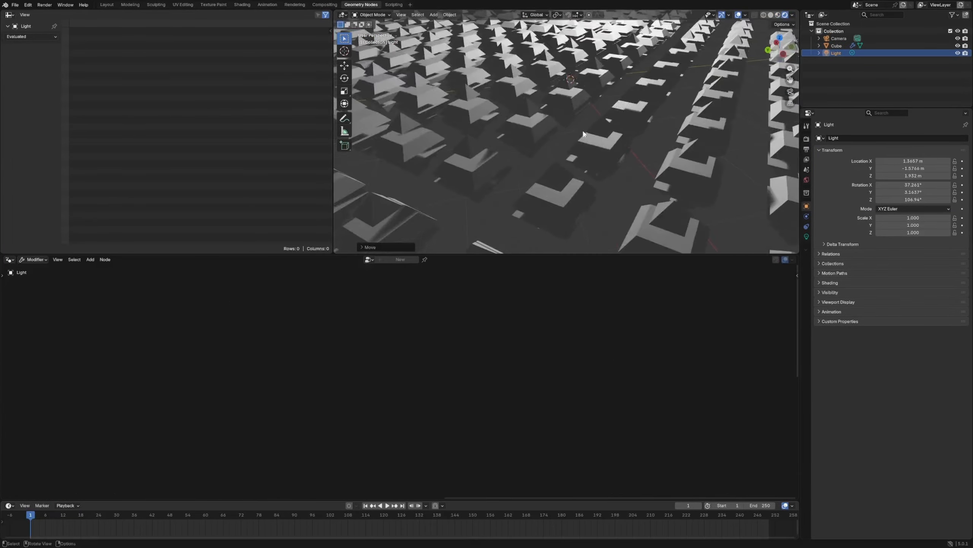
Enable Raytracing in the EEVEE render settings and reselect the cube
middle_drag(583, 134, 821, 153)
click(807, 139)
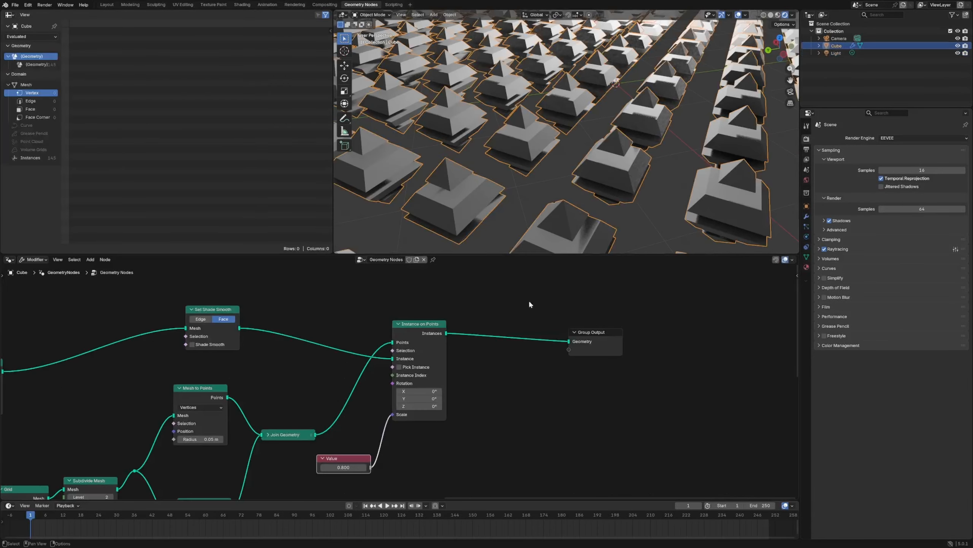
Move the Group Output node farther away from Instance on Points to make room for more nodes
drag(606, 339, 647, 334)
click(551, 349)
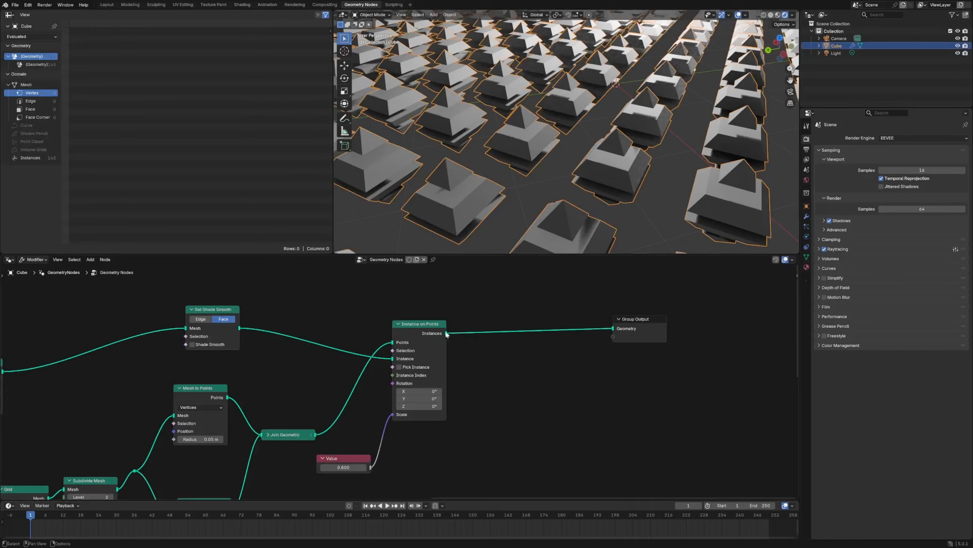
drag(433, 337, 446, 322)
click(531, 371)
Add a Random Value node and connect its output to the Scale of Instance on Points
middle_drag(482, 445, 563, 354)
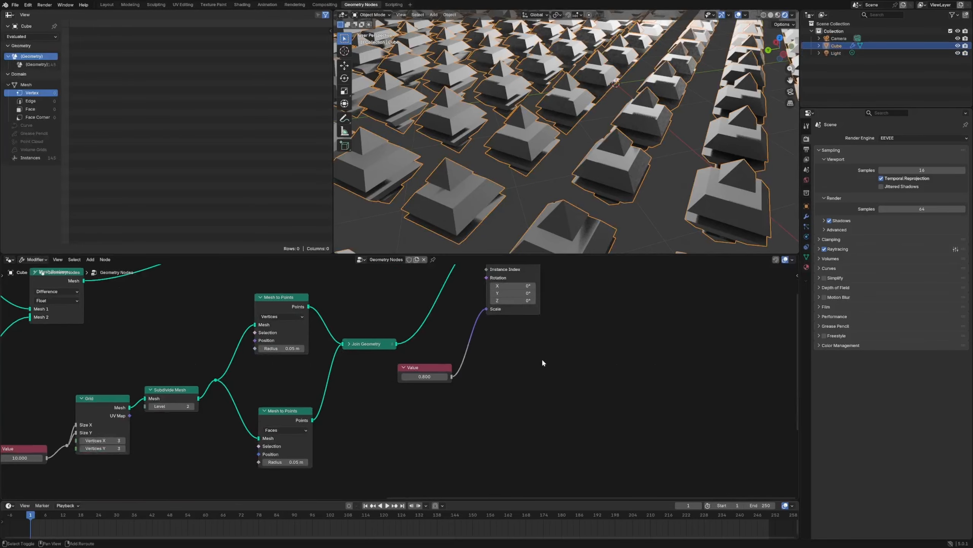
key(shift+a)
text(random)
key(Return)
click(510, 332)
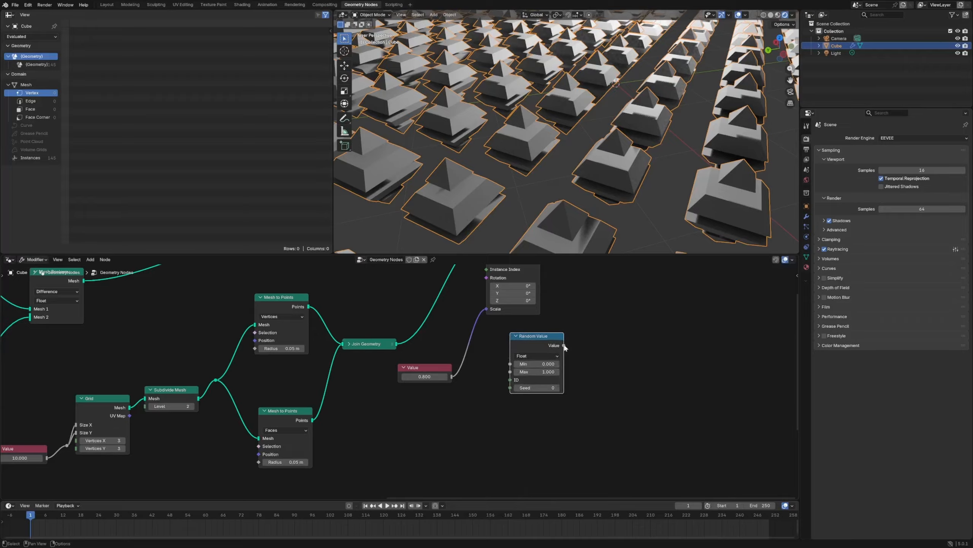
drag(564, 345, 486, 308)
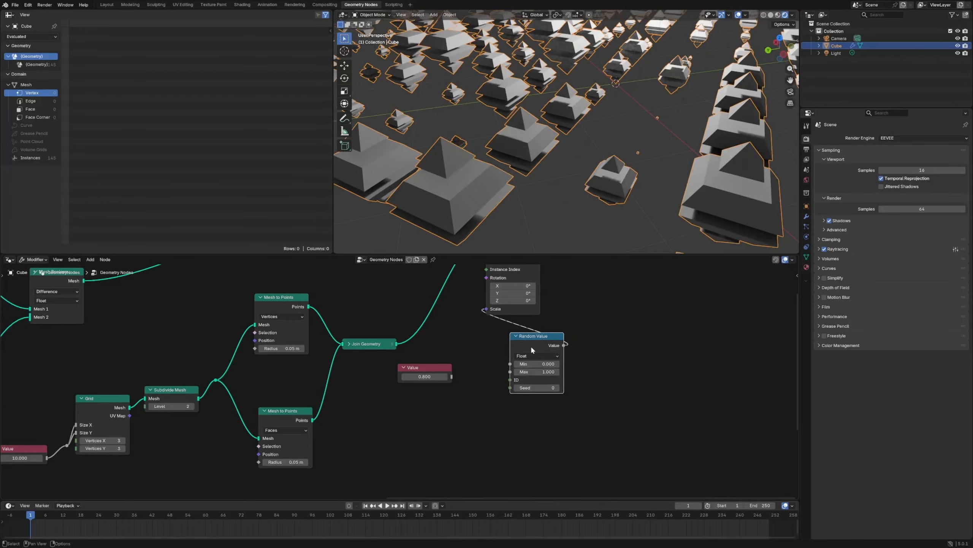
Set the scale Random Value node's Min to 0.8 and Max to 0.9, then deselect and inspect the pyramids
click(536, 363)
key(Return)
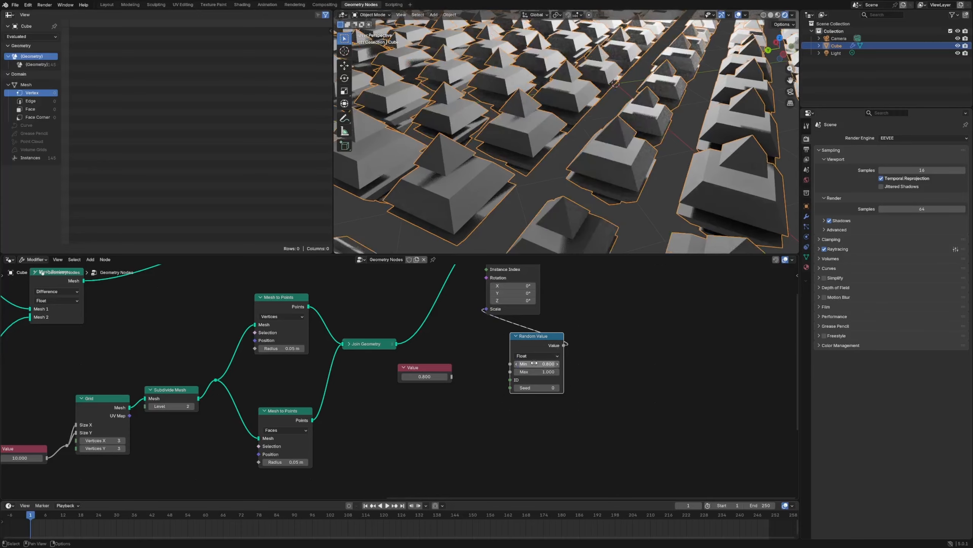
click(537, 371)
text(.9)
key(Return)
scroll(634, 183, down, 8)
click(634, 183)
middle_drag(634, 184, 597, 158)
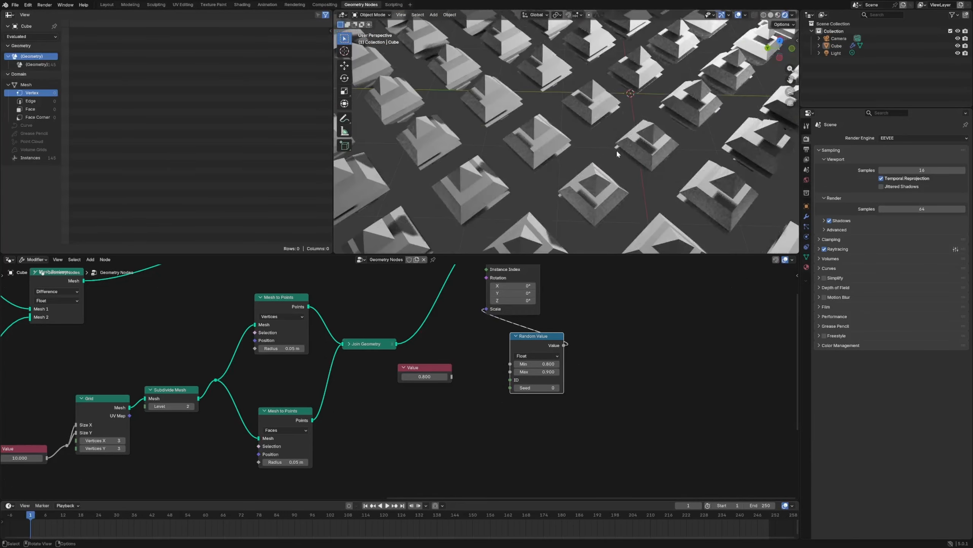
scroll(617, 152, down, 3)
middle_drag(630, 152, 608, 130)
click(609, 339)
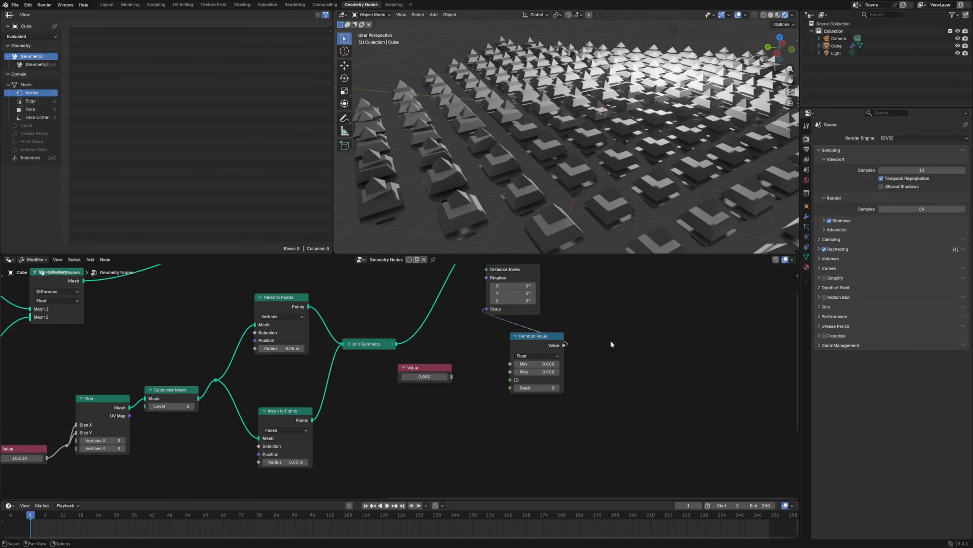
Add a Set Position node after Instance on Points, with a vector Random Value of Max Z 0.4 driving its Offset
scroll(610, 339, down, 4)
middle_drag(593, 317, 524, 351)
drag(560, 307, 618, 298)
drag(426, 307, 431, 305)
key(shift+a)
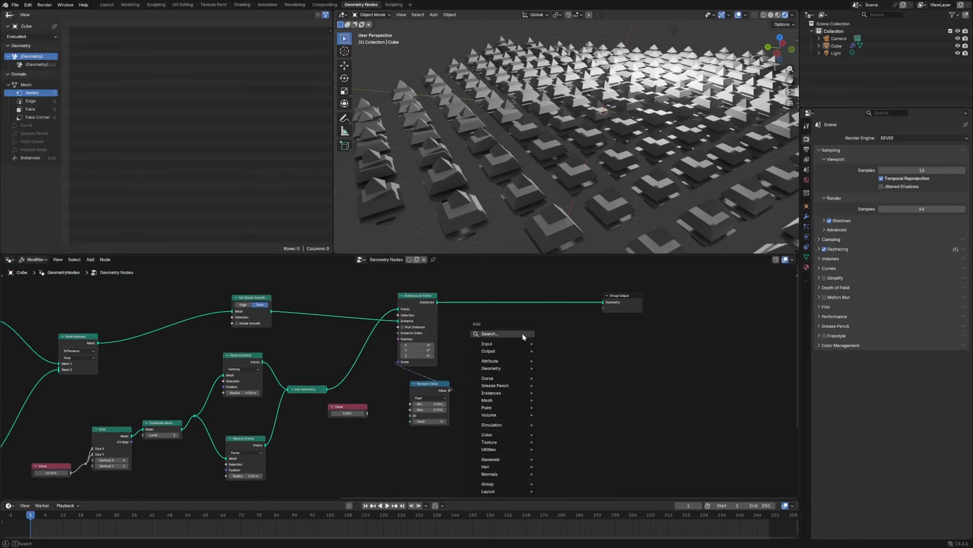
text(transfor)
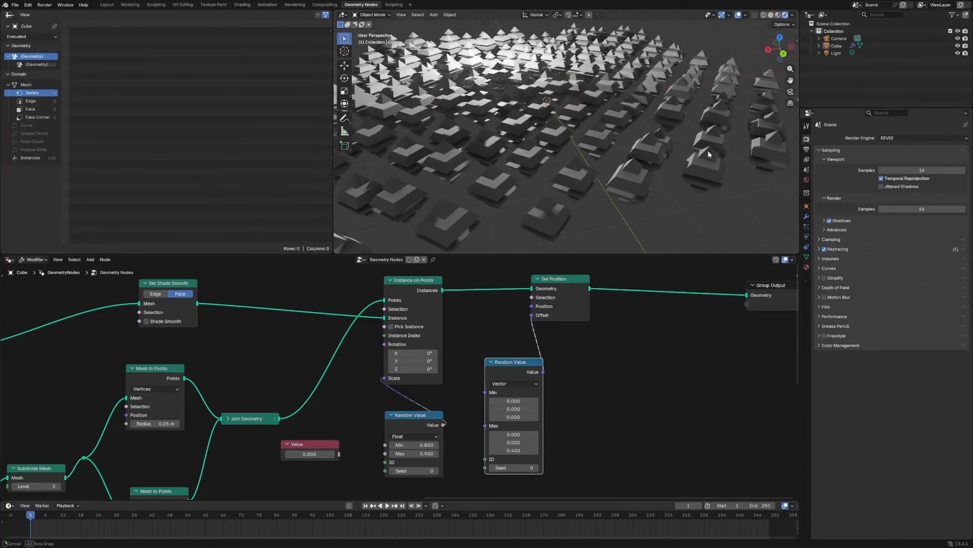
middle_drag(708, 149, 652, 162)
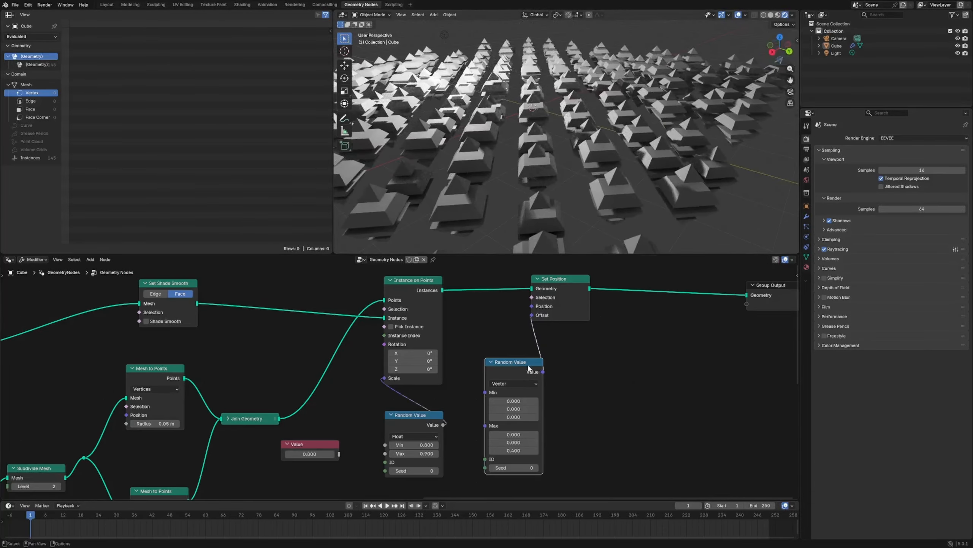
Set the offset Random Value's Min Z to -0.2 and adjust its Max Z, shifting the two offset nodes slightly
drag(529, 368, 527, 364)
drag(585, 291, 597, 297)
click(511, 412)
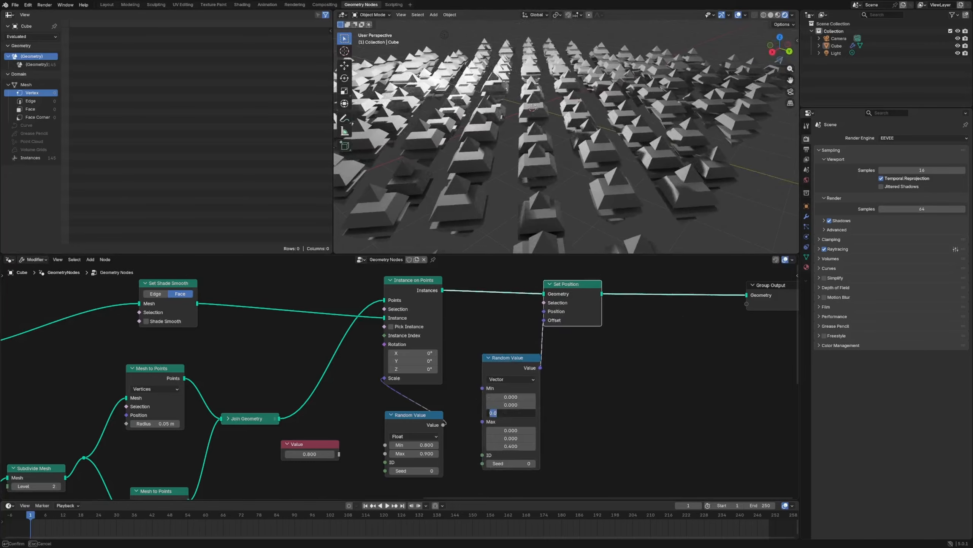
text(-0.2)
key(Return)
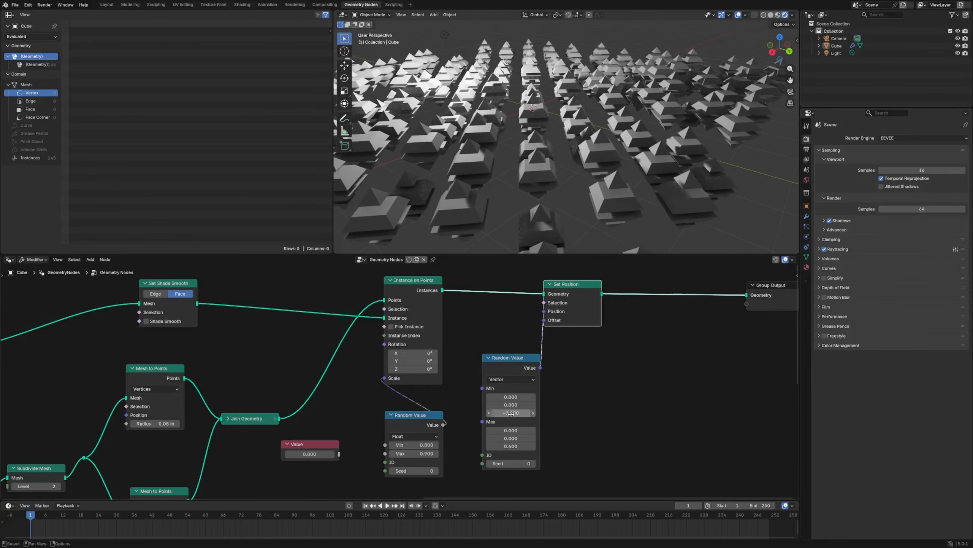
click(511, 446)
key(Return)
Insert a Set Material node using Material after Set Position and shift the offset Random Value node aside
middle_drag(488, 218, 347, 180)
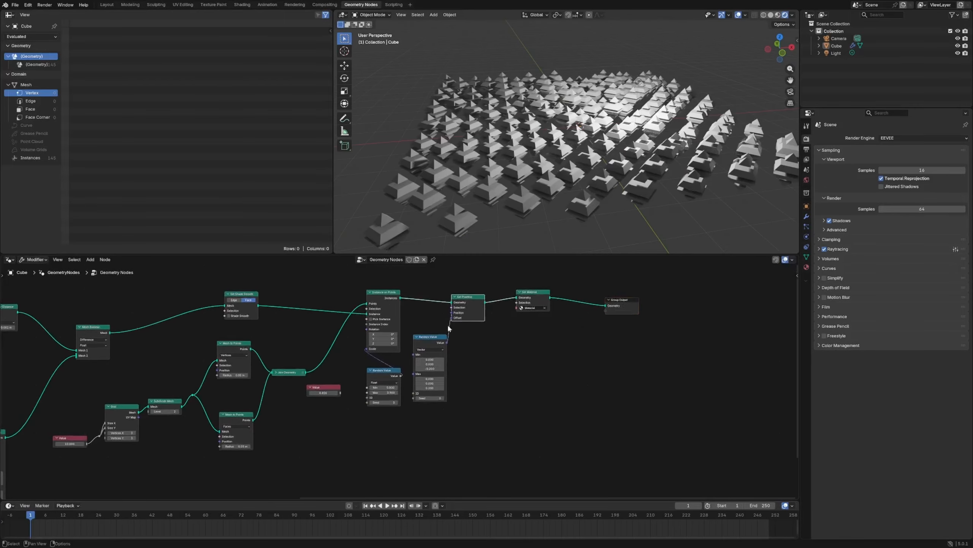
click(438, 347)
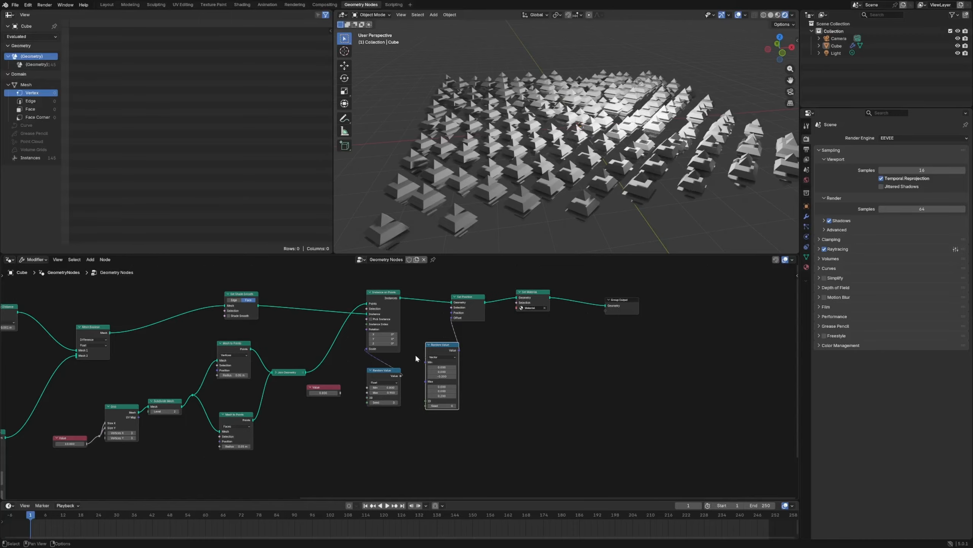
Tidy the pyramid-building nodes by repositioning Curve Line, the upper Resample Curve, Float Curve, Merge by Distance and Curve to Mesh
middle_drag(326, 370, 890, 332)
drag(257, 298, 275, 295)
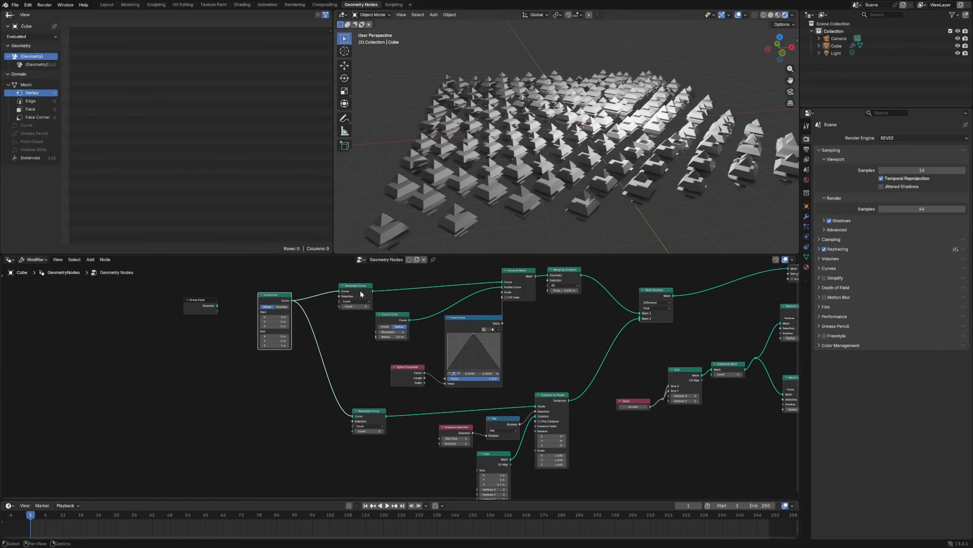
drag(361, 290, 362, 286)
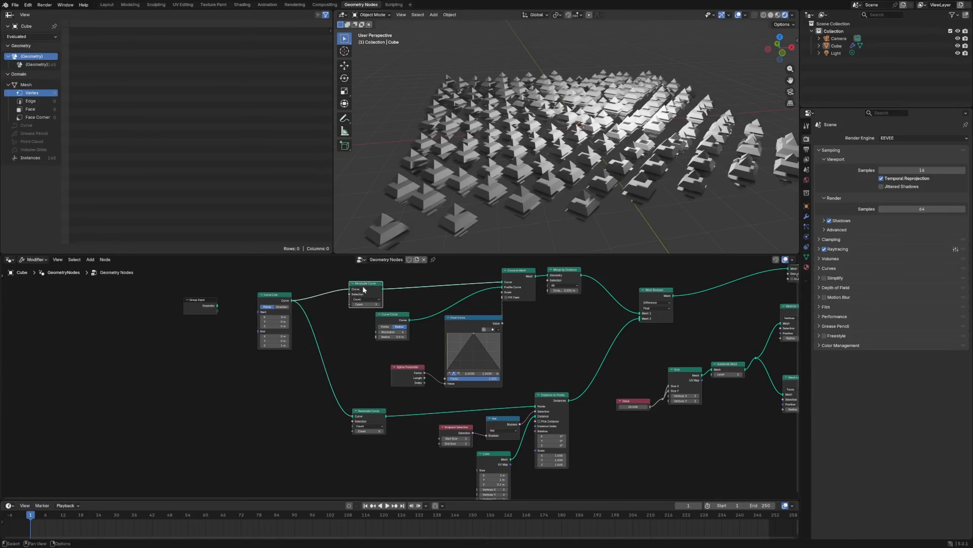
drag(474, 319, 480, 316)
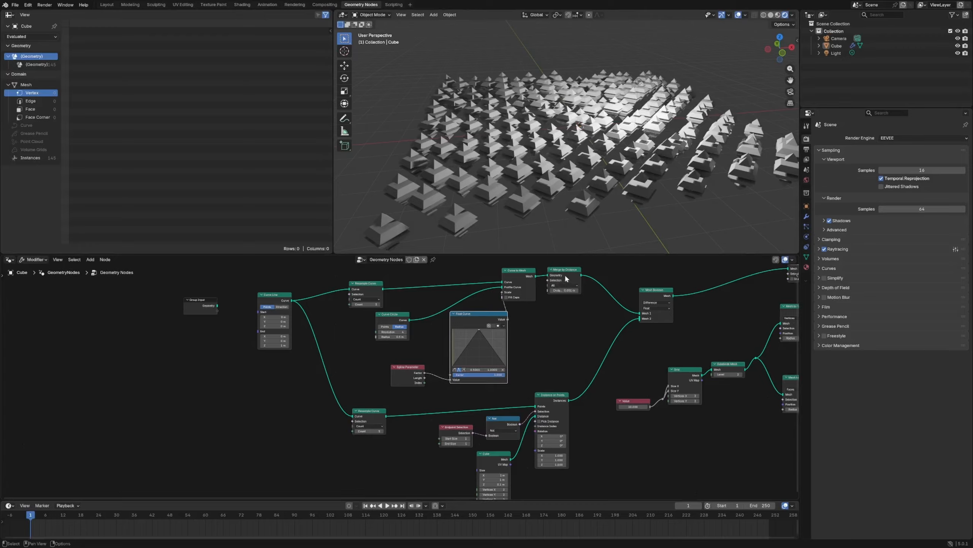
drag(565, 279, 586, 276)
drag(516, 272, 522, 270)
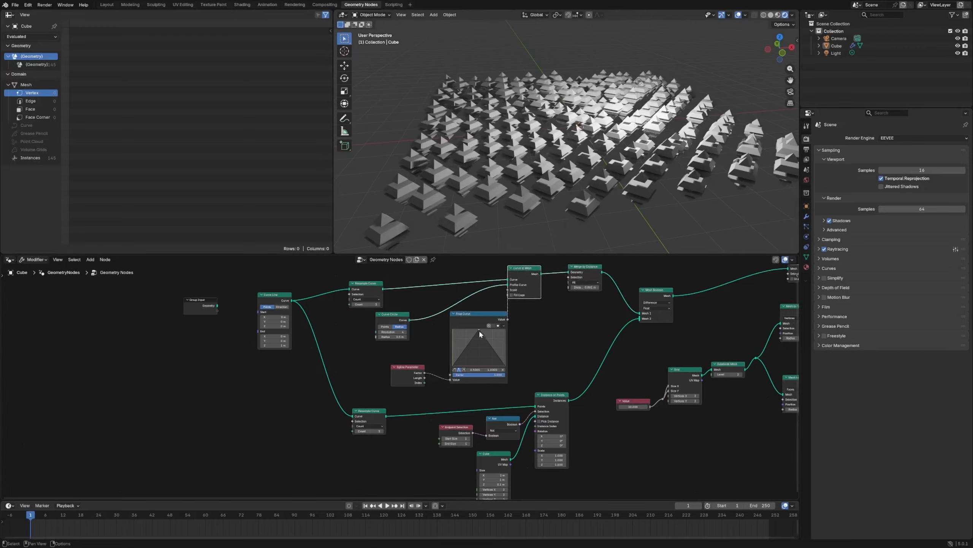
Reposition the Spline Parameter node near the Float Curve and the lower Resample Curve node
drag(413, 371, 419, 363)
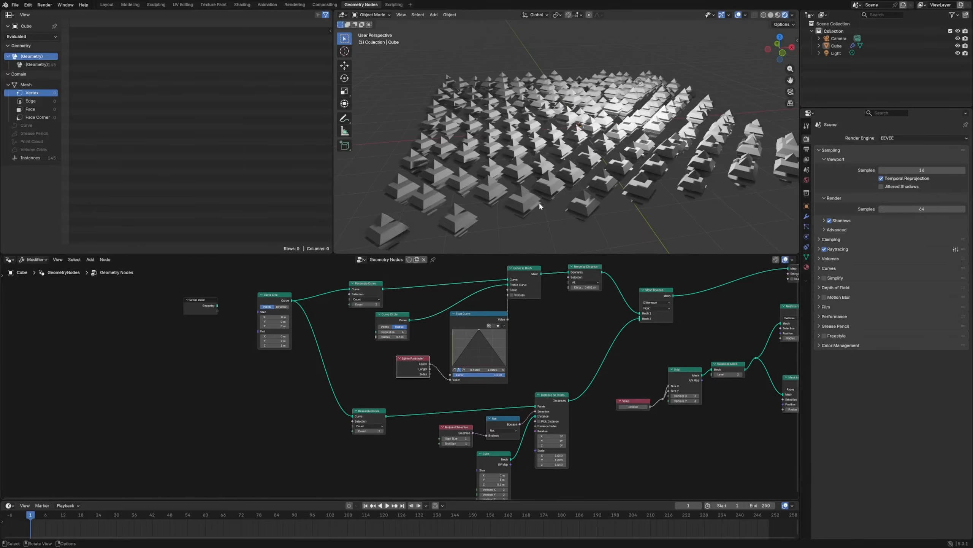
middle_drag(429, 402, 430, 361)
middle_drag(522, 330, 407, 383)
drag(256, 428, 265, 425)
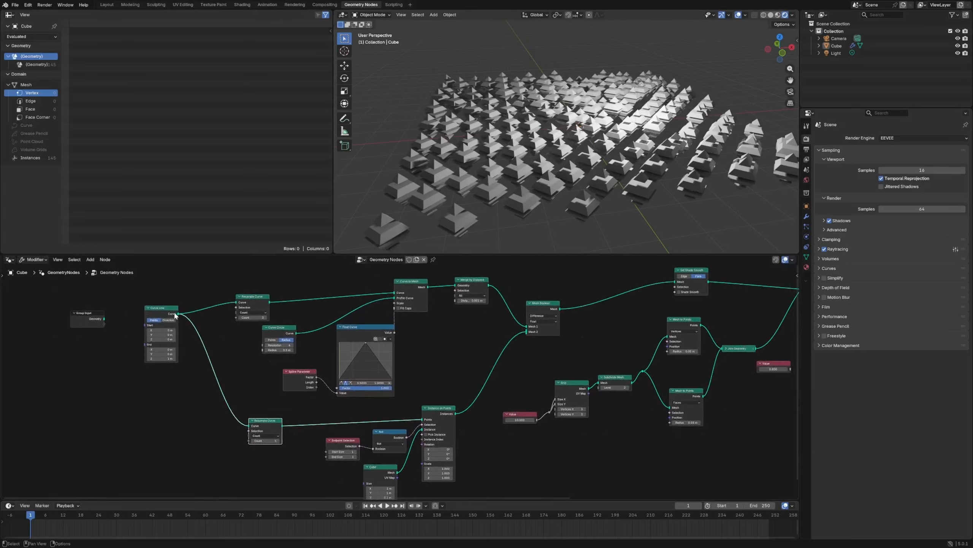
Adjust the Curve Line's End Z value, set it to 1 m, and shift the node slightly
drag(166, 360, 214, 362)
click(174, 360)
text(1)
key(Return)
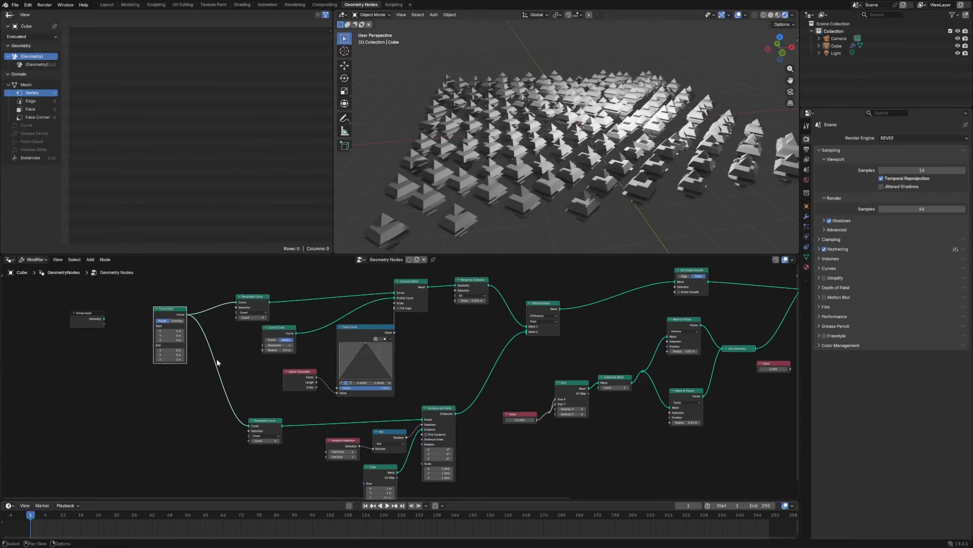
Preview the cube-based Instance on Points output through a Viewer node, remove the viewer and inspect the full scatter
middle_drag(458, 418, 410, 431)
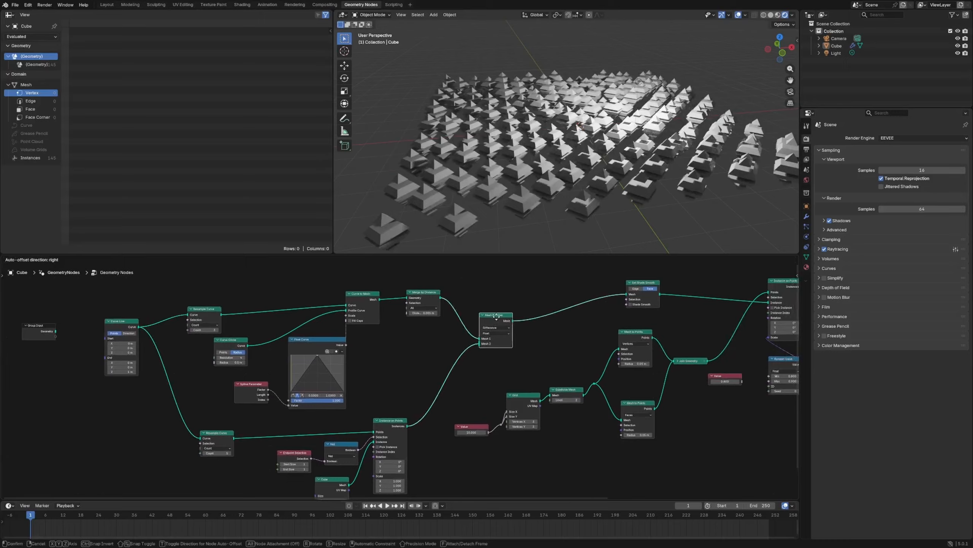
ctrl+shift+click(401, 425)
middle_drag(603, 95, 593, 104)
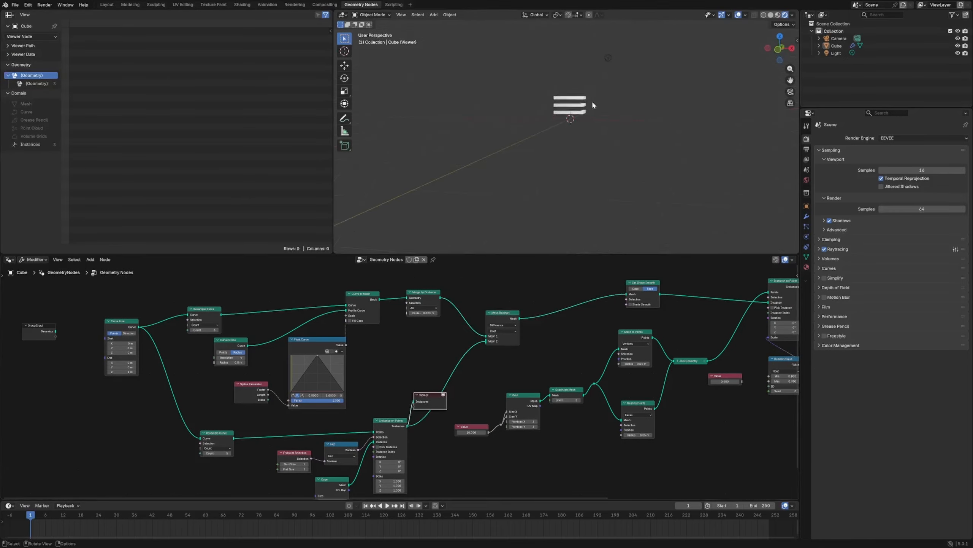
alt+drag(426, 401, 528, 390)
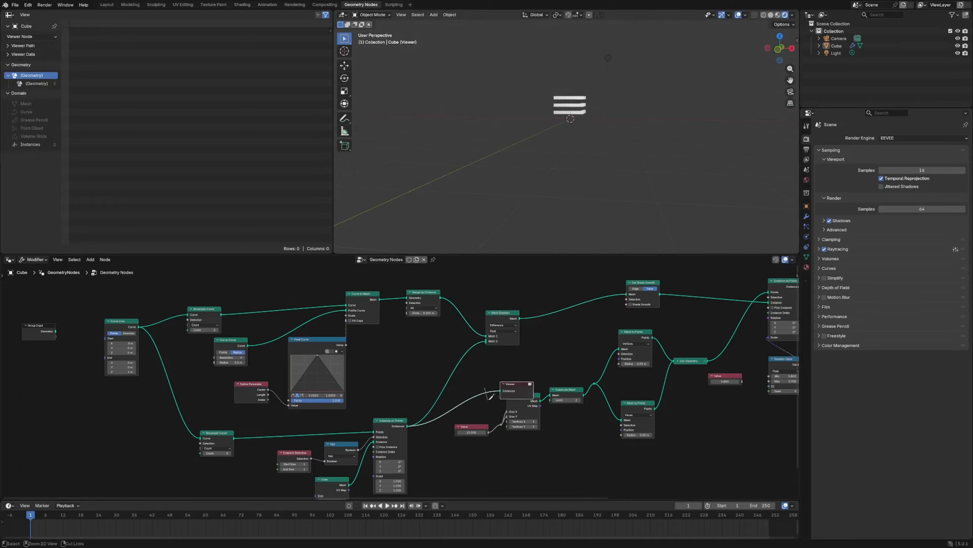
key(x)
mouse_move(592, 127)
middle_down()
mouse_move(599, 132)
mouse_move(574, 120)
middle_up()
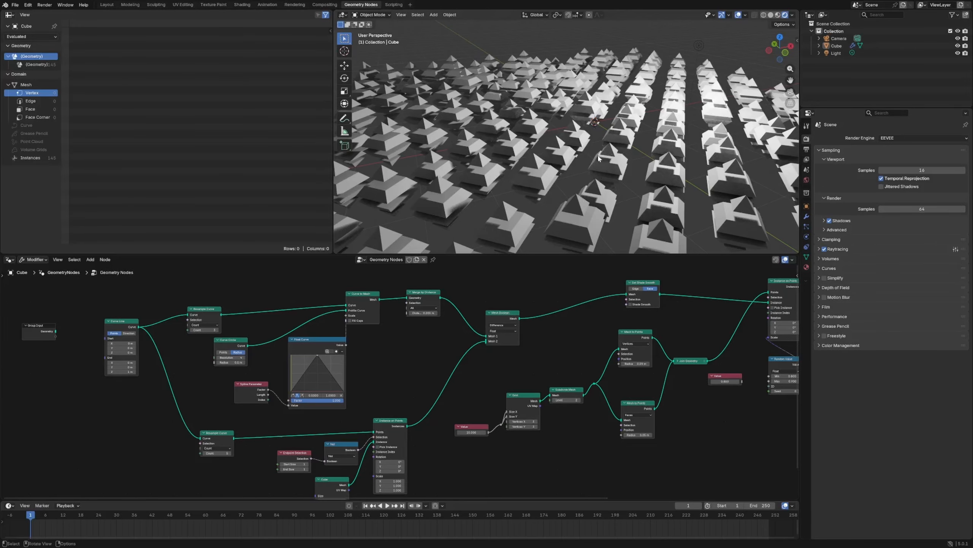
Move the Set Shade Smooth node closer to Mesh Boolean and toggle Shade Smooth on and off again to compare shading
click(650, 289)
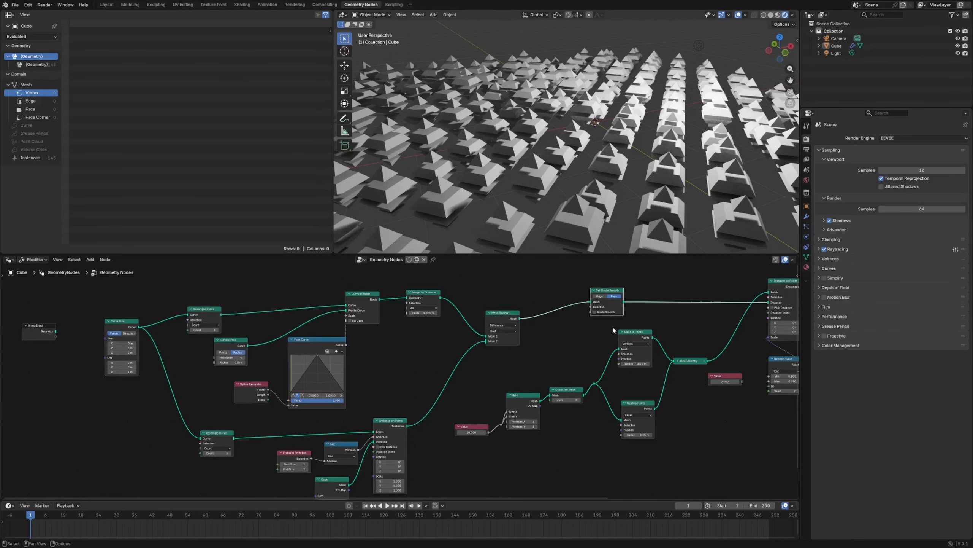
middle_drag(640, 300, 485, 326)
drag(498, 326, 494, 325)
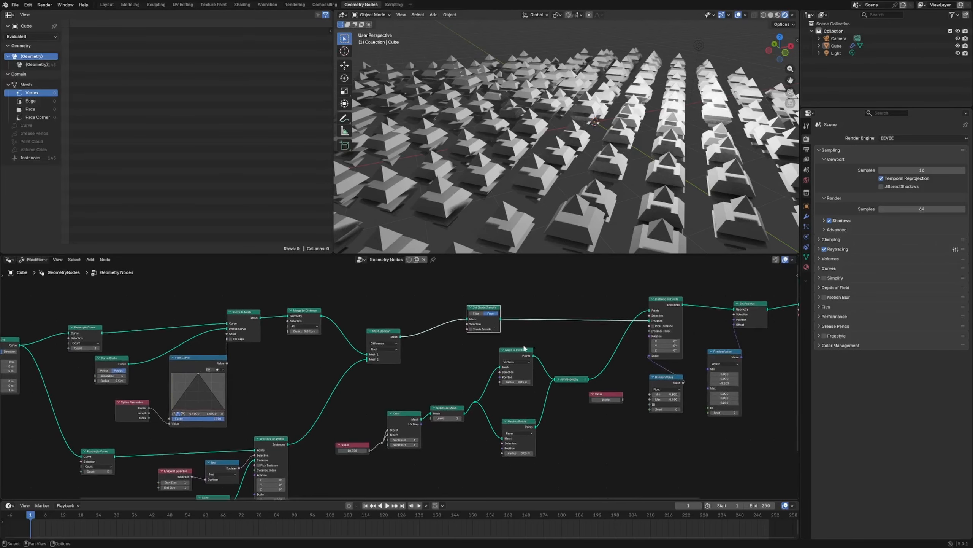
click(471, 329)
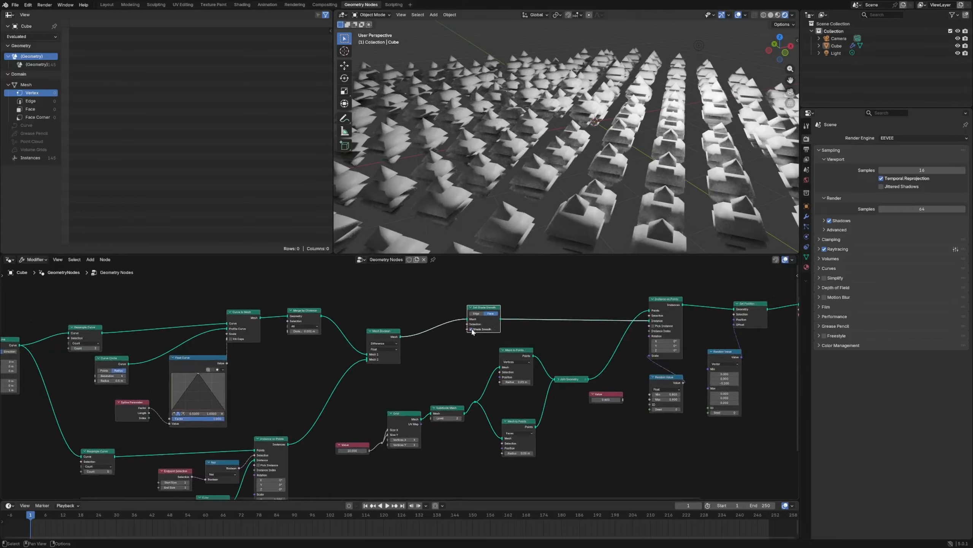
click(472, 330)
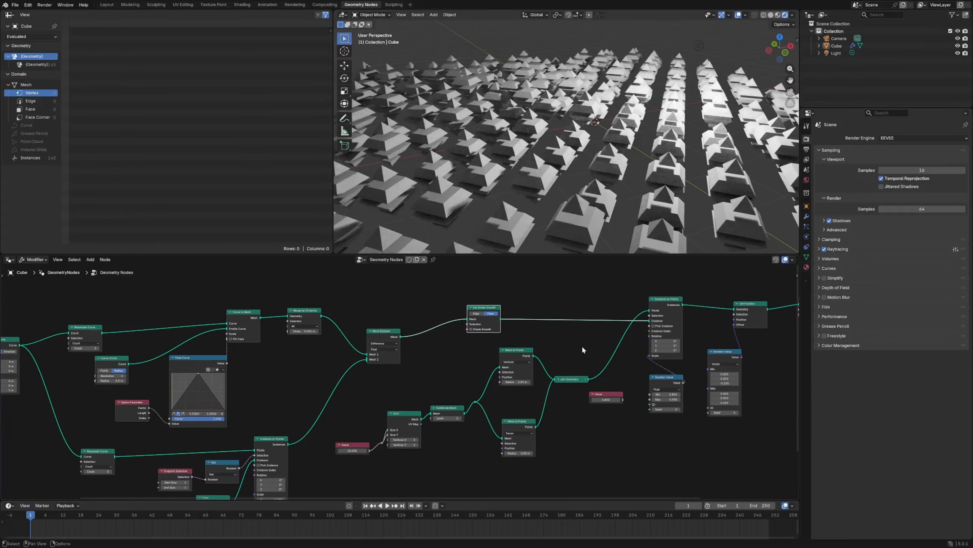
Inspect the scattered pyramids and tidy the Set Position, offset Random Value and Set Material nodes
middle_drag(583, 347, 477, 318)
scroll(602, 226, down, 4)
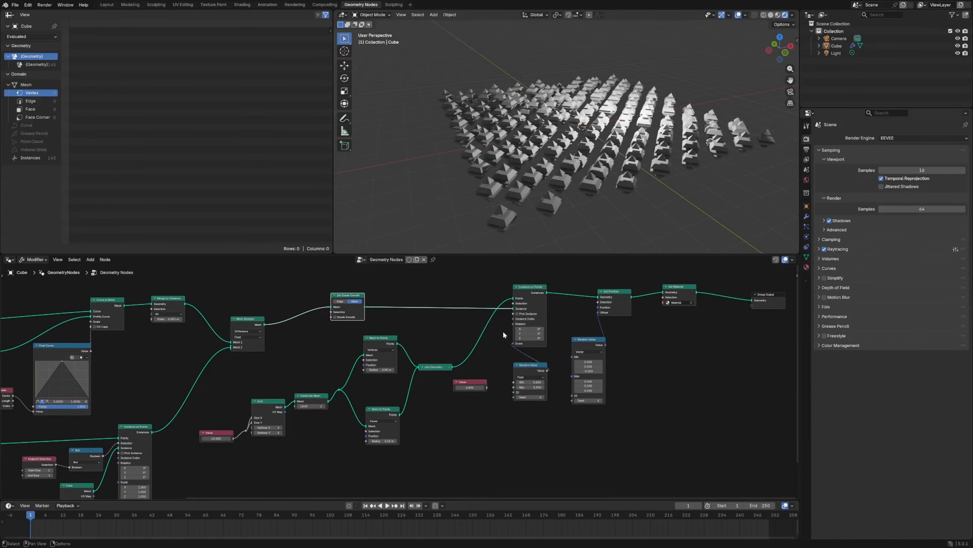
scroll(573, 183, up, 3)
middle_drag(573, 184, 598, 194)
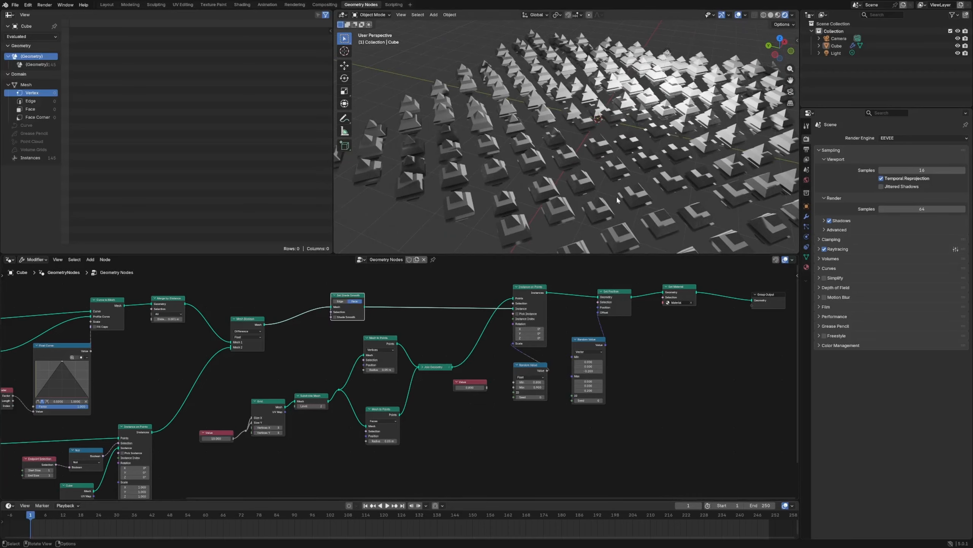
middle_drag(617, 199, 556, 245)
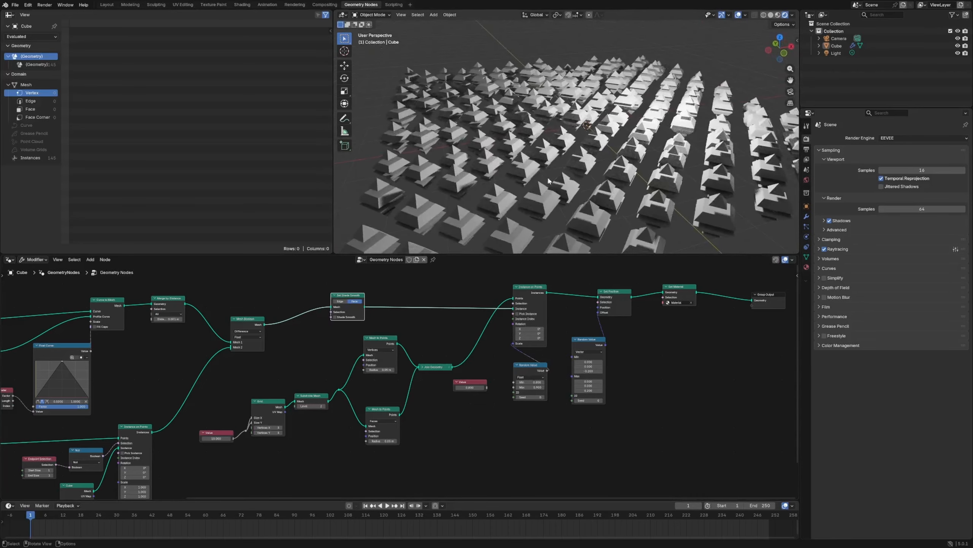
middle_drag(637, 362, 546, 365)
drag(534, 306, 540, 302)
drag(500, 350, 503, 345)
middle_drag(652, 180, 670, 238)
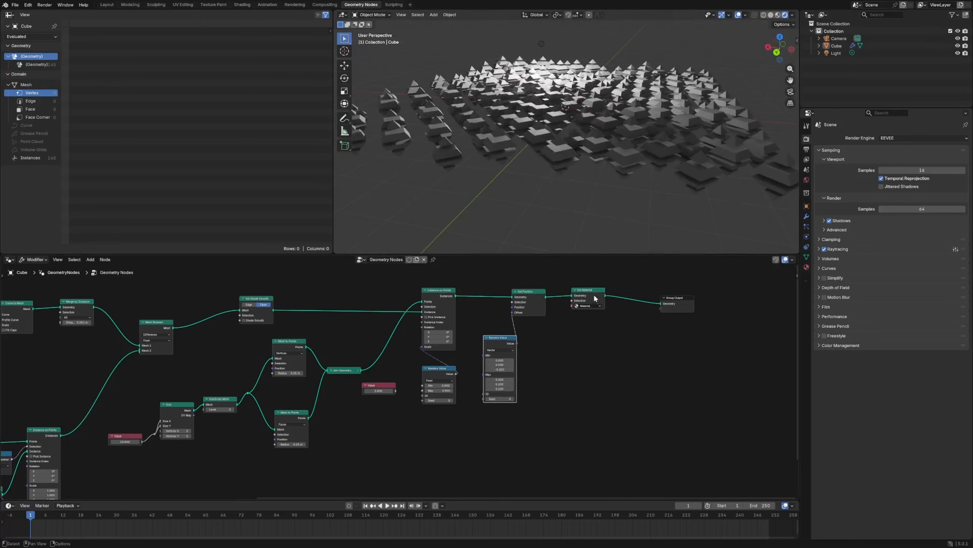
drag(595, 299, 603, 300)
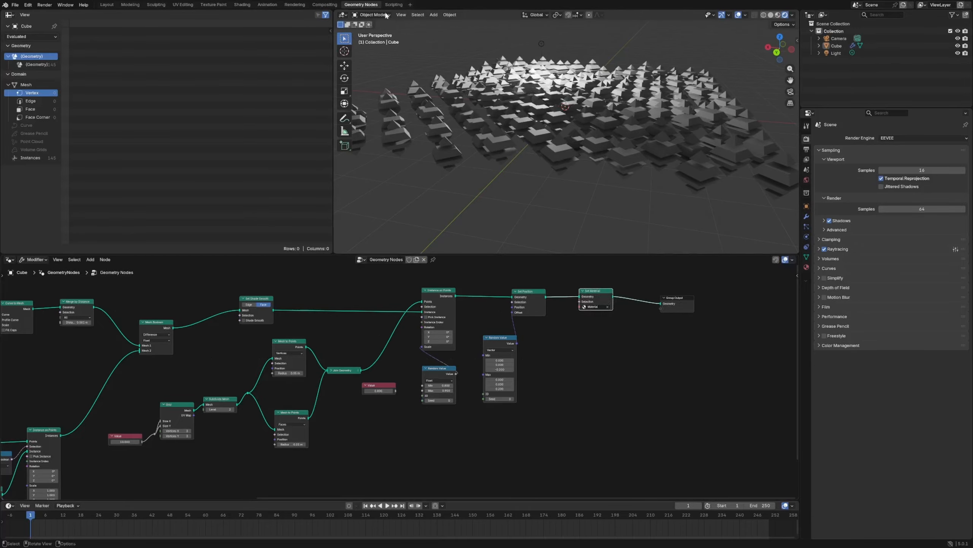
Switch to the Shading workspace, use rendered viewport shading and select the scattered pyramid object
click(242, 4)
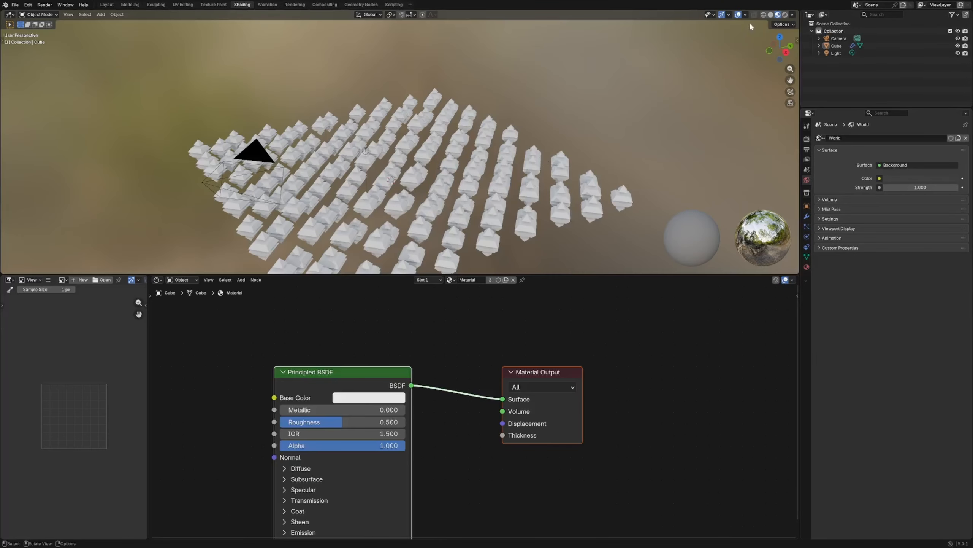
click(786, 15)
middle_drag(383, 173, 414, 165)
click(383, 184)
Move the Material Output and Principled BSDF nodes to make room for input nodes
drag(538, 372, 629, 346)
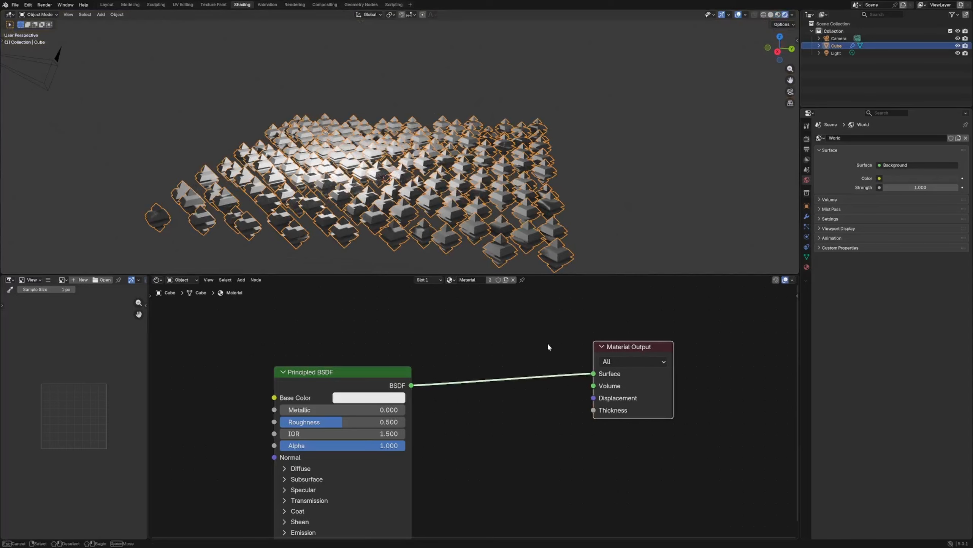
drag(319, 372, 379, 360)
middle_drag(360, 361, 530, 364)
key(shift+a)
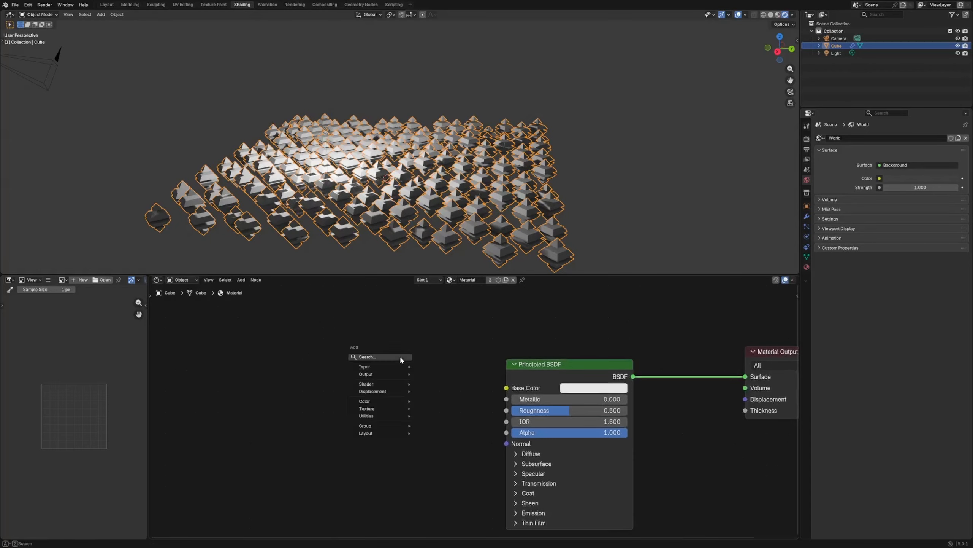
text(geo)
key(Return)
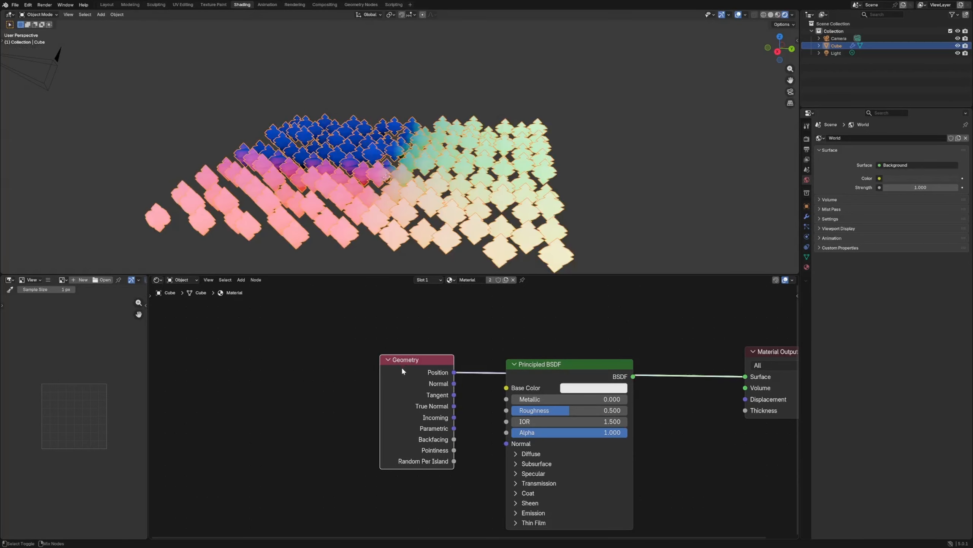
click(401, 366)
middle_drag(400, 246, 479, 199)
drag(412, 360, 330, 355)
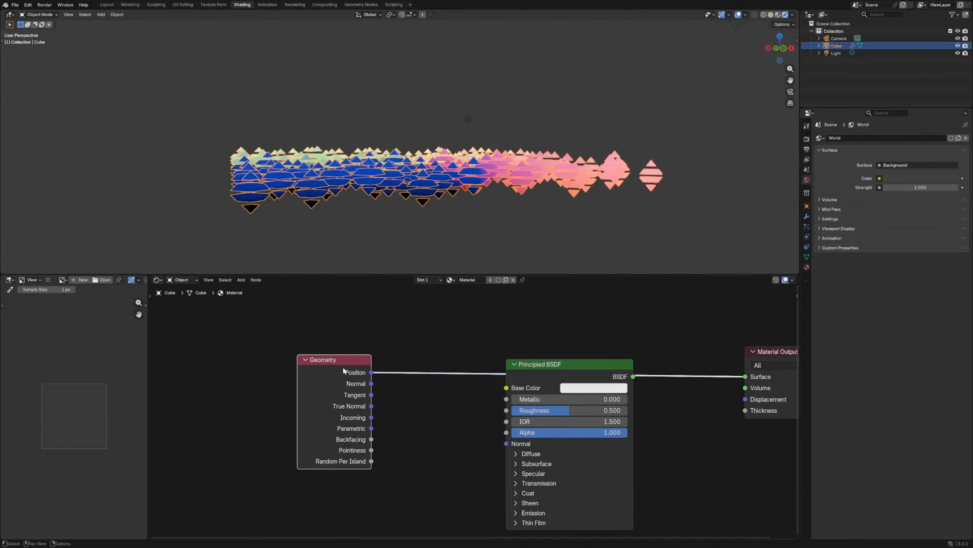
key(x)
Add an Object Info node to the material and preview its Random output on the pyramids
key(shift+a)
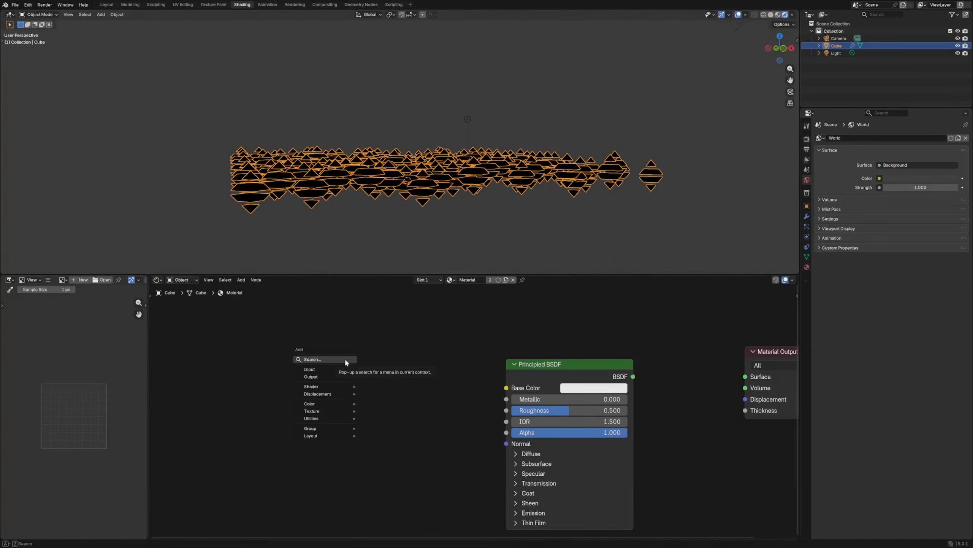
click(344, 359)
text(obj)
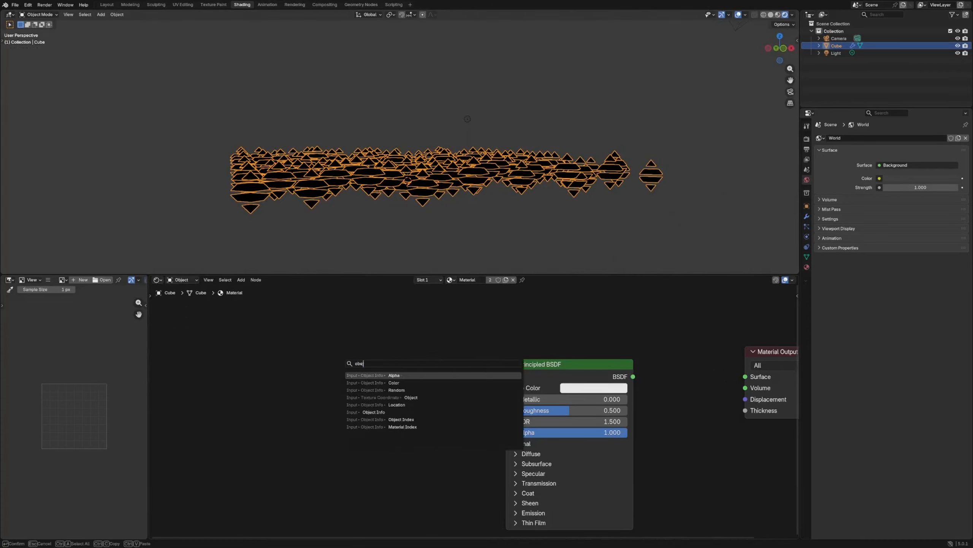
key(Return)
ctrl+shift+click(380, 363)
ctrl+shift+click(377, 363)
ctrl+shift+click(377, 364)
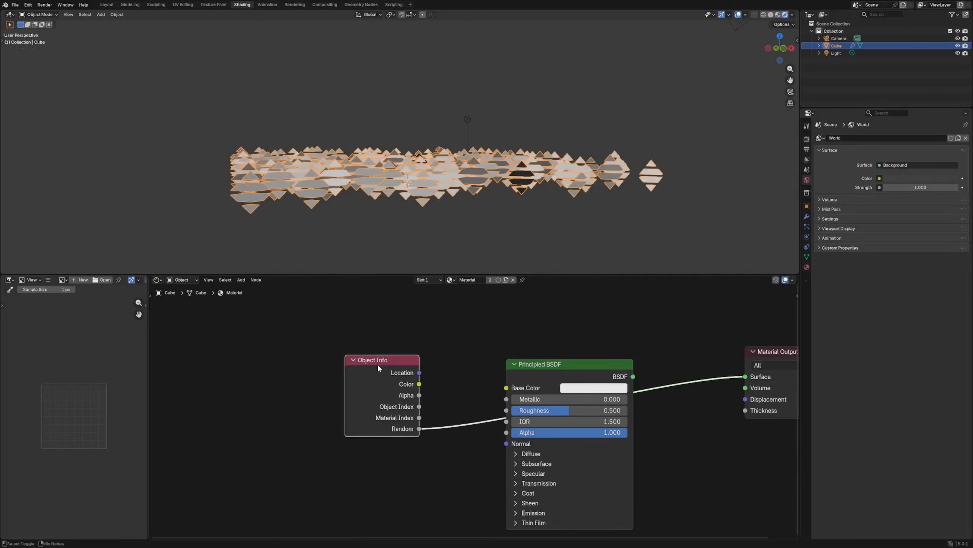
Connect Object Info's Random output to the Principled BSDF Base Color and route the BSDF back to the material surface
drag(554, 363, 555, 328)
drag(419, 429, 506, 352)
ctrl+shift+click(555, 328)
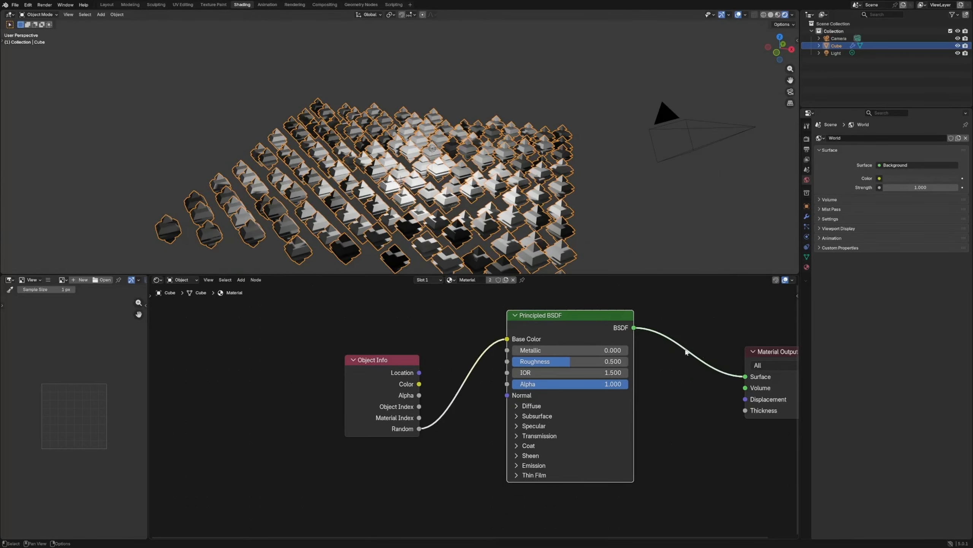
Space out the Object Info, Principled BSDF and Material Output nodes while checking the shaded pyramids
drag(383, 359, 279, 353)
drag(536, 329, 472, 329)
drag(766, 357, 724, 363)
drag(505, 328, 505, 340)
middle_drag(403, 184, 432, 230)
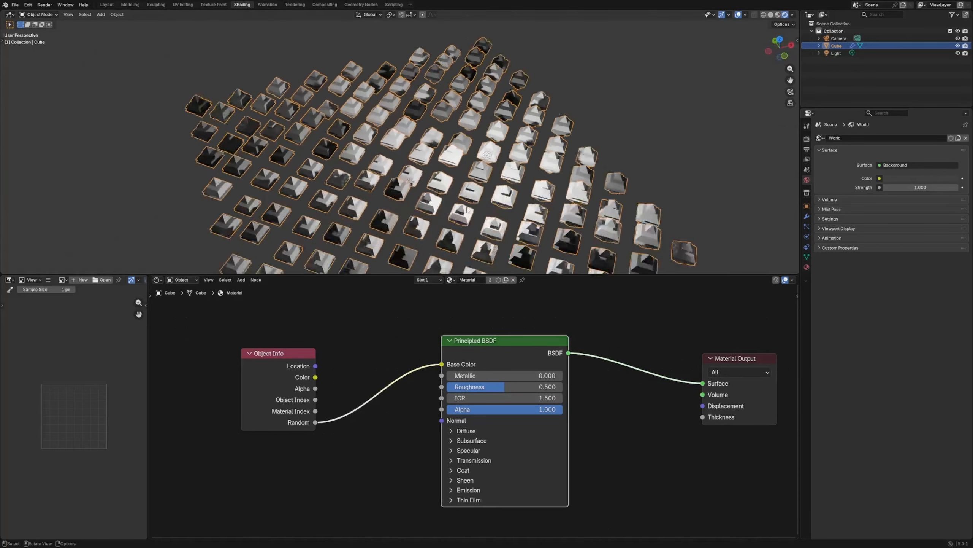
scroll(433, 230, up, 4)
drag(726, 366, 734, 351)
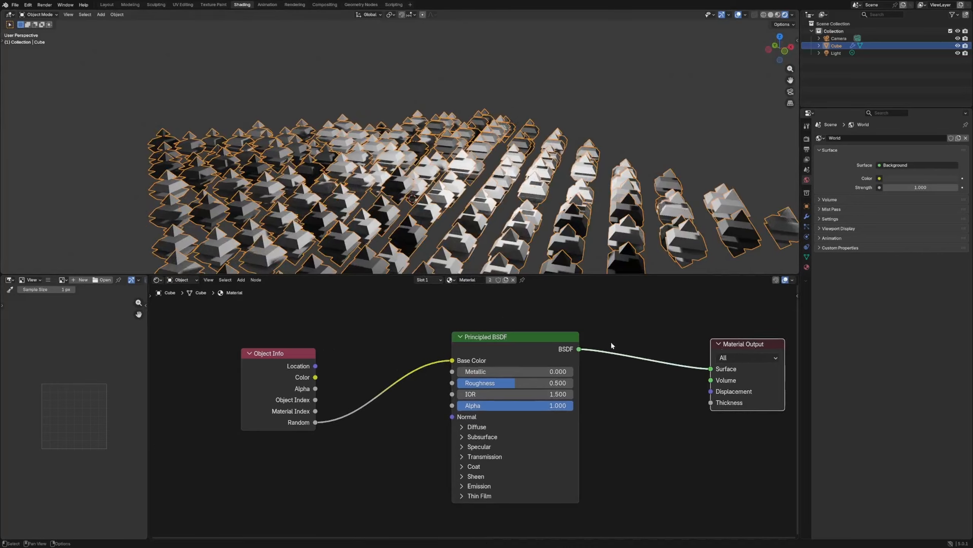
drag(448, 335, 467, 340)
drag(728, 355, 718, 338)
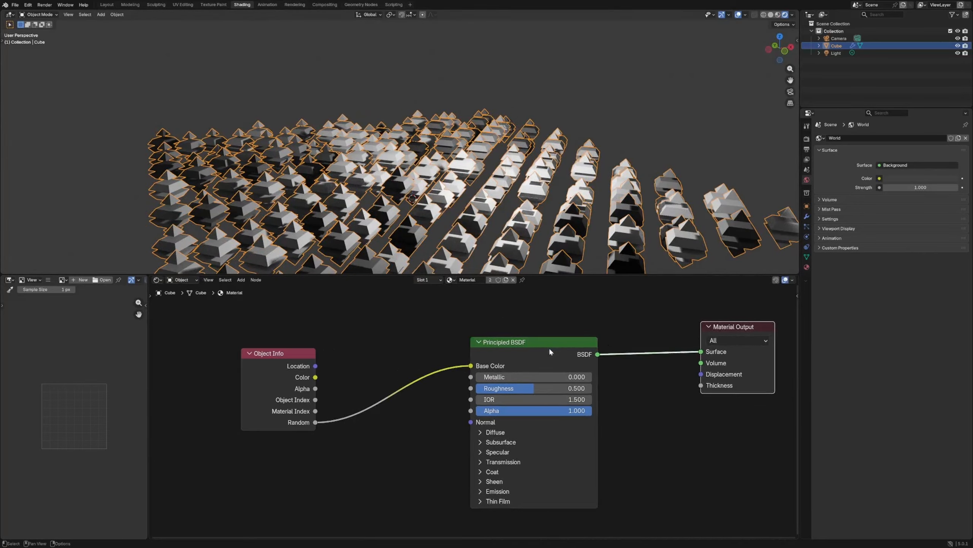
Disconnect Object Info's Random output from Base Color and widen the gap between Object Info and Principled BSDF
drag(505, 341, 513, 355)
drag(276, 353, 232, 365)
drag(513, 355, 526, 362)
ctrl+right_drag(360, 398, 373, 441)
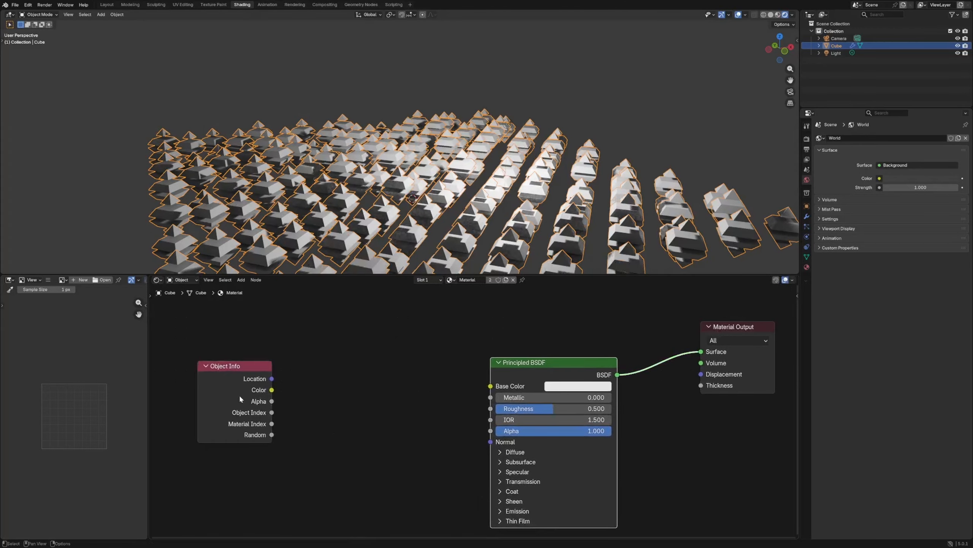
drag(238, 365, 158, 396)
Add a Noise Texture node between Object Info and Principled BSDF and preview its Factor output on the pyramids
key(shift+a)
click(350, 368)
text(noise)
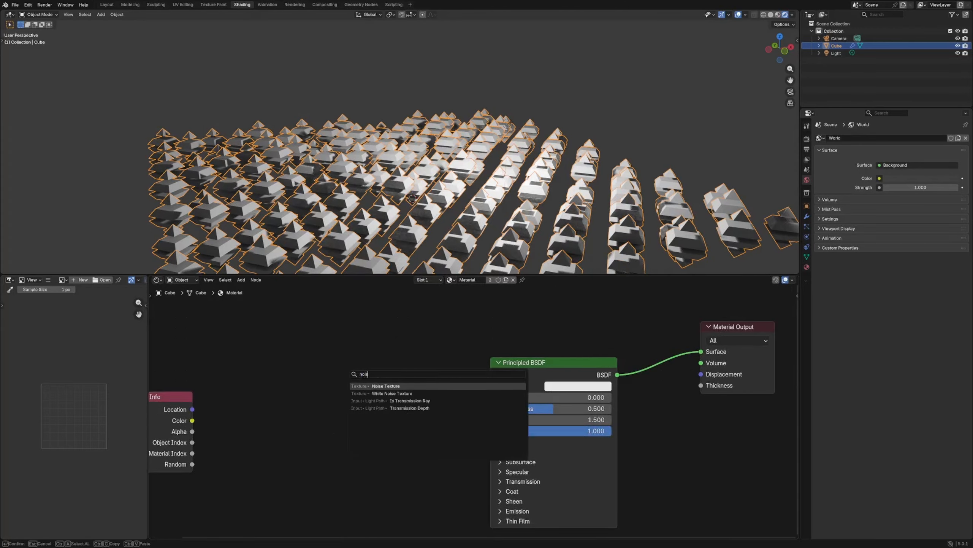
key(Return)
click(322, 365)
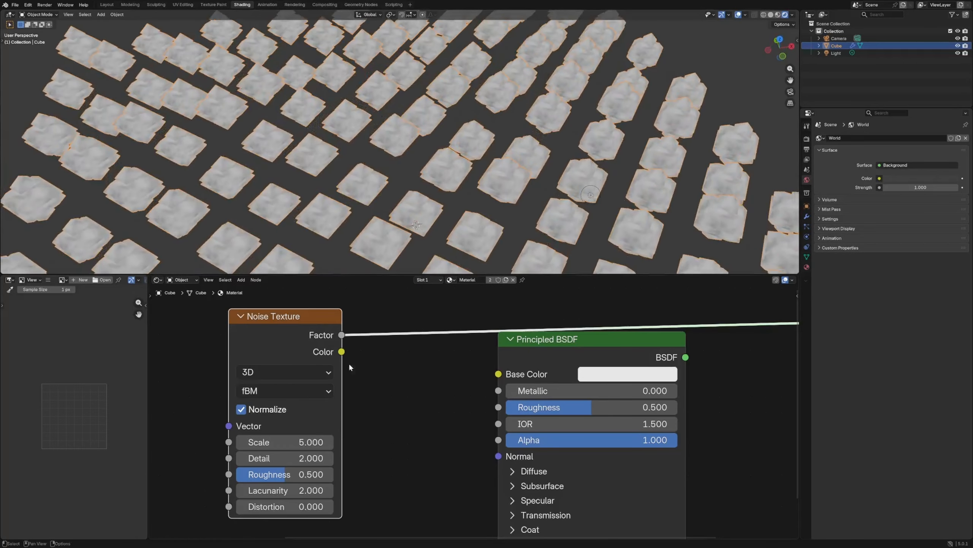
key(g)
click(344, 358)
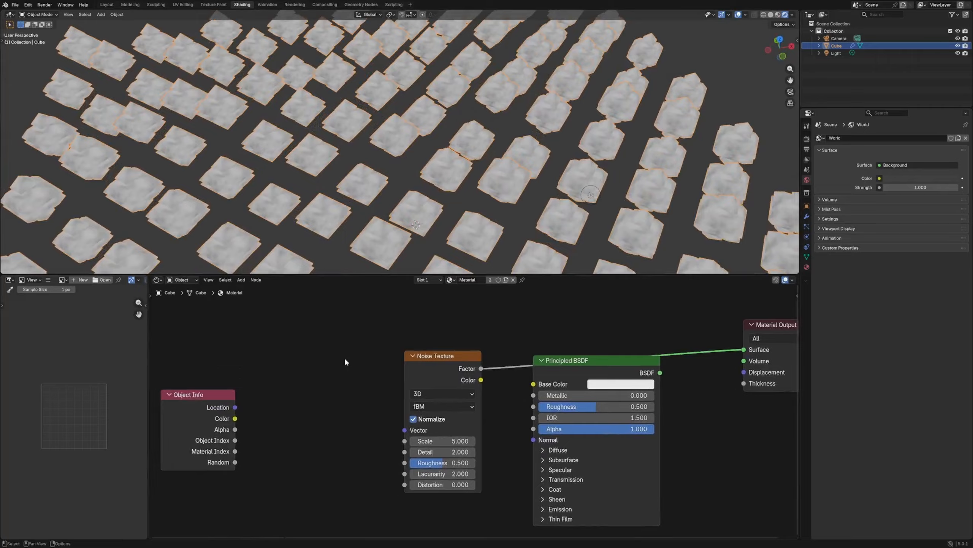
Add texture coordinate nodes to the Noise Texture and dissolve Mapping so Object coordinates feed the Vector directly
click(449, 367)
key(ctrl+t)
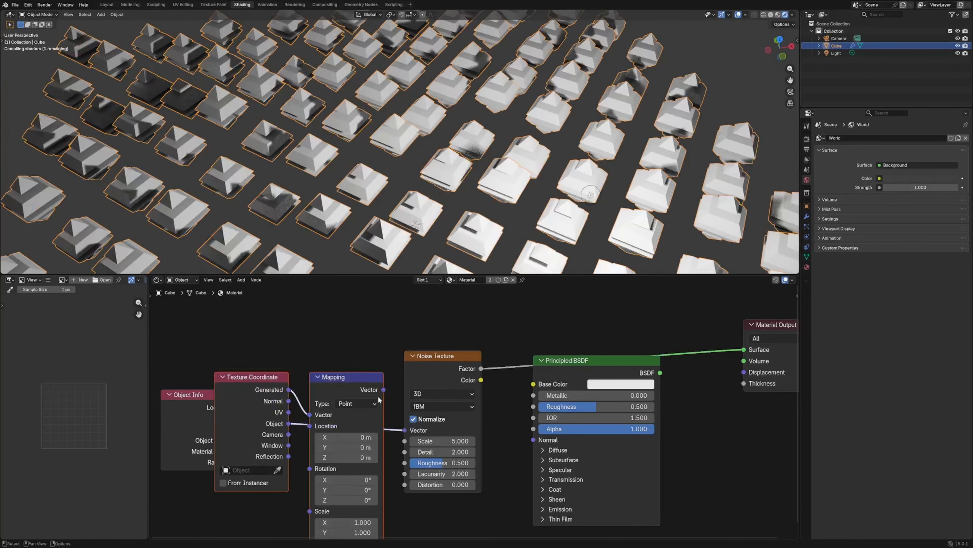
key(ctrl+x)
click(222, 408)
scroll(561, 381, down, 2)
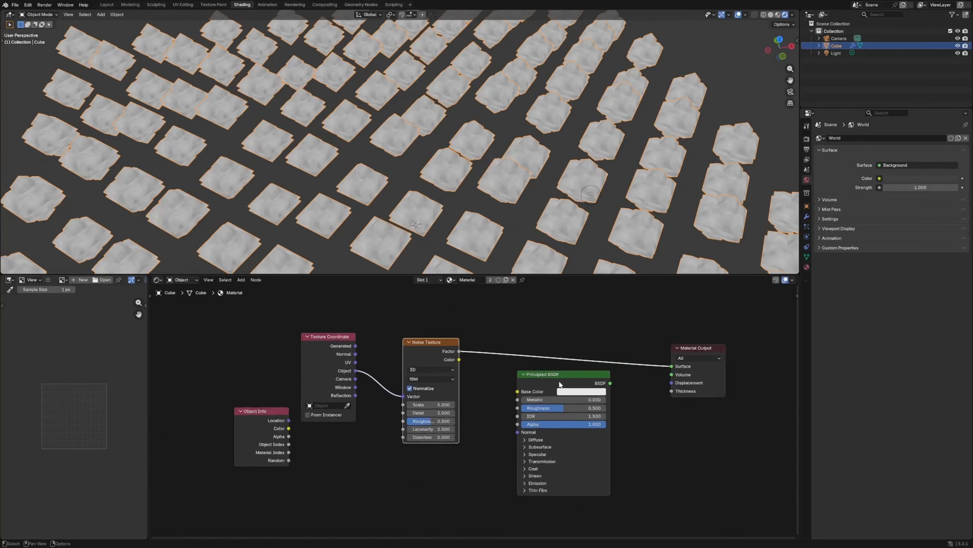
Set the Noise Texture to 4D and Hybrid Multifractal with a scale of 4.5
drag(560, 382, 541, 381)
click(431, 369)
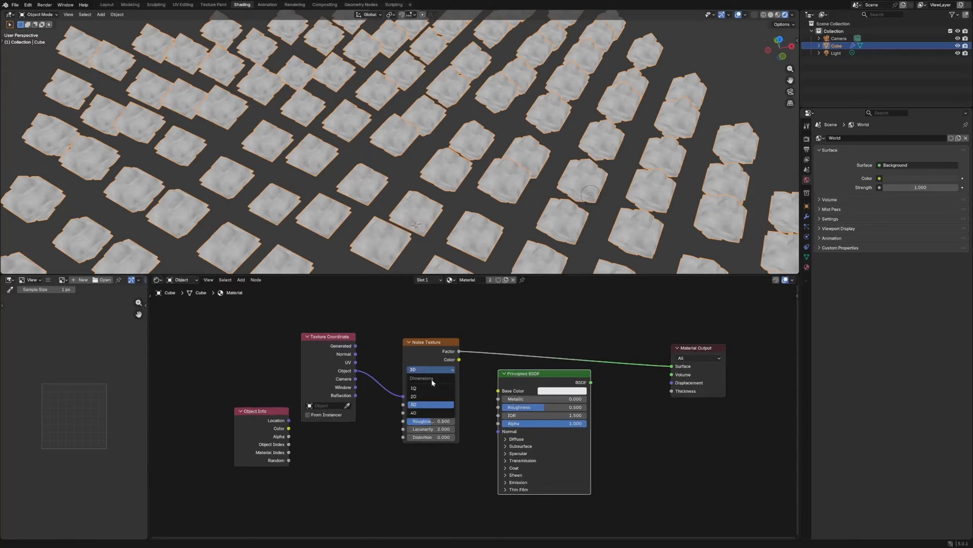
click(416, 412)
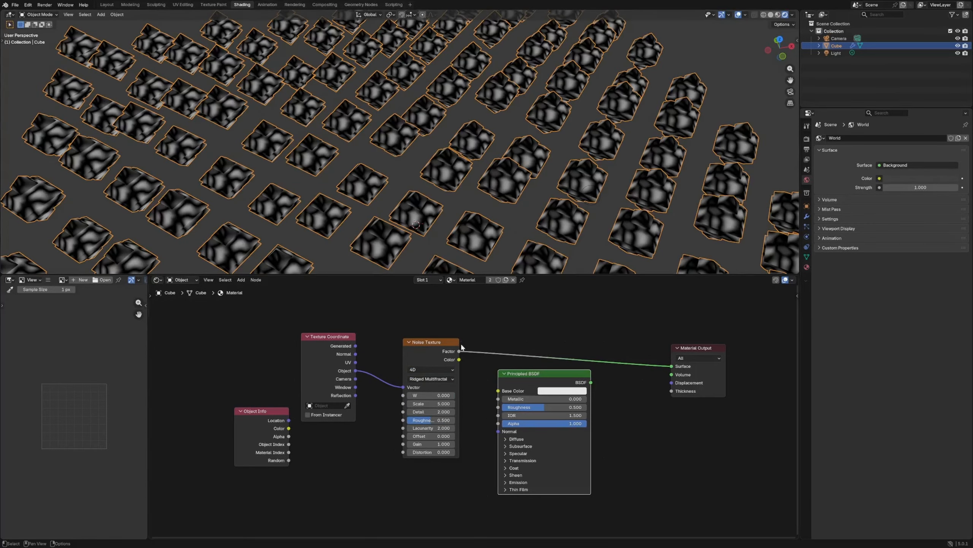
click(430, 379)
click(429, 395)
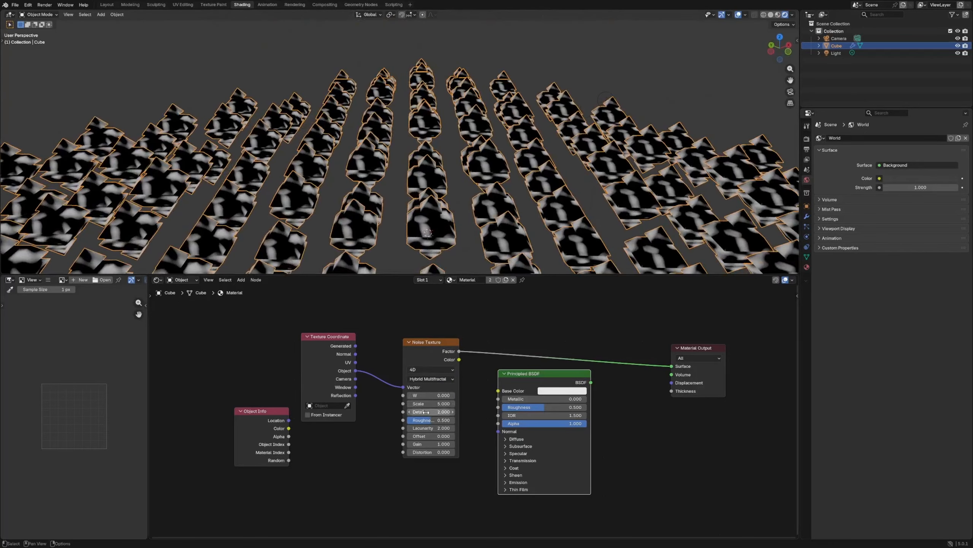
mouse_move(431, 404)
mouse_down()
mouse_move(400, 404)
mouse_move(431, 403)
mouse_up()
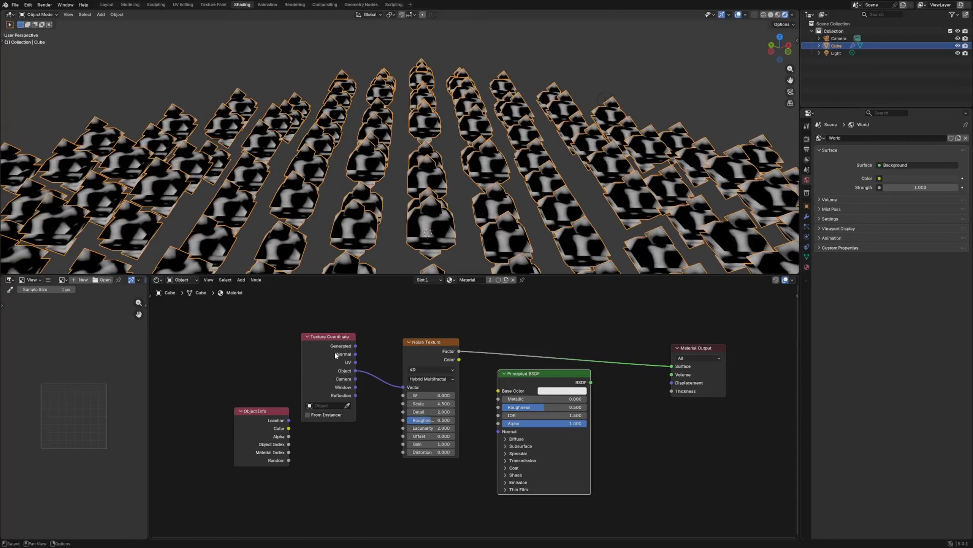
Make room before the Noise Texture and insert a vector Add node between Texture Coordinate's Object output and the Noise Texture
drag(335, 355, 310, 341)
drag(419, 353, 424, 348)
drag(285, 457, 320, 436)
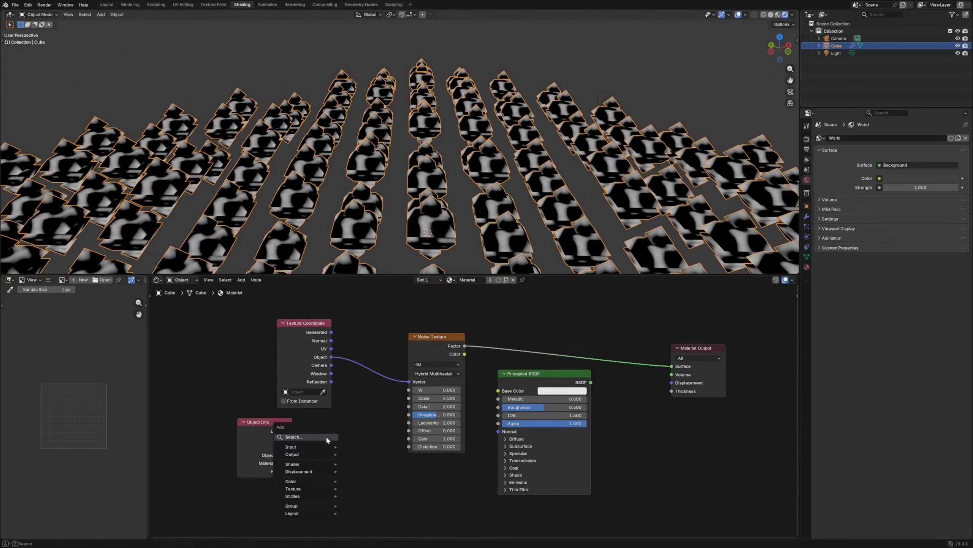
click(327, 439)
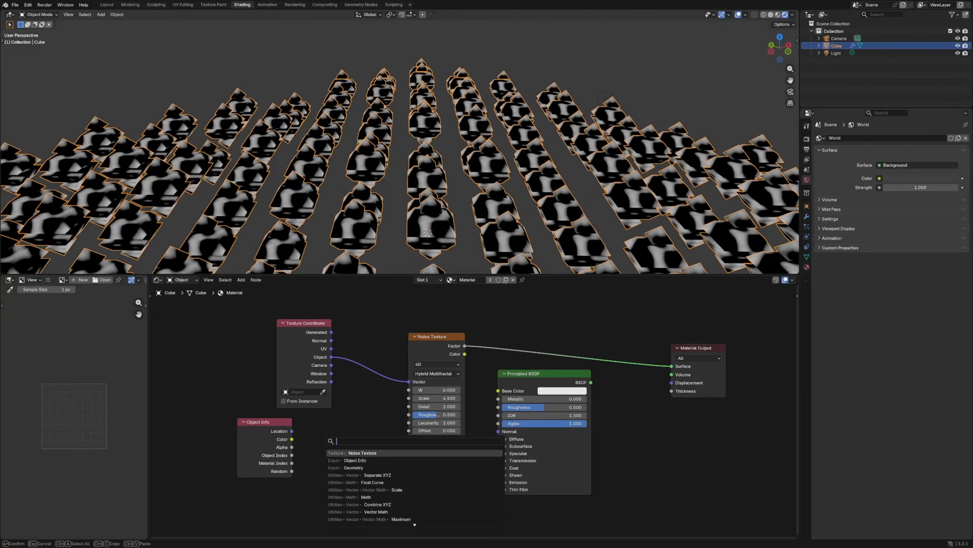
text(add)
key(Return)
click(306, 423)
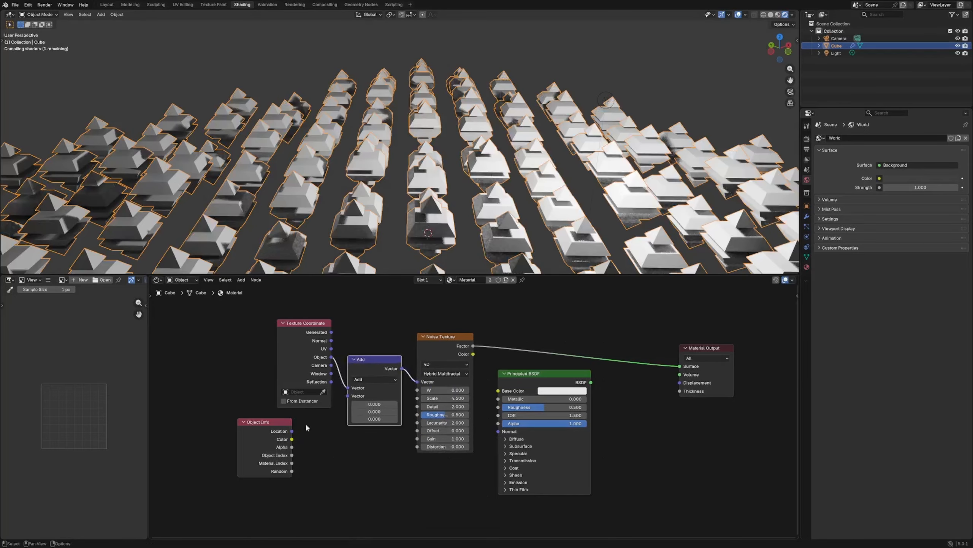
Connect Object Info's Random output to the Add node's second Vector input and inspect the pattern across the pyramids
drag(292, 471, 336, 410)
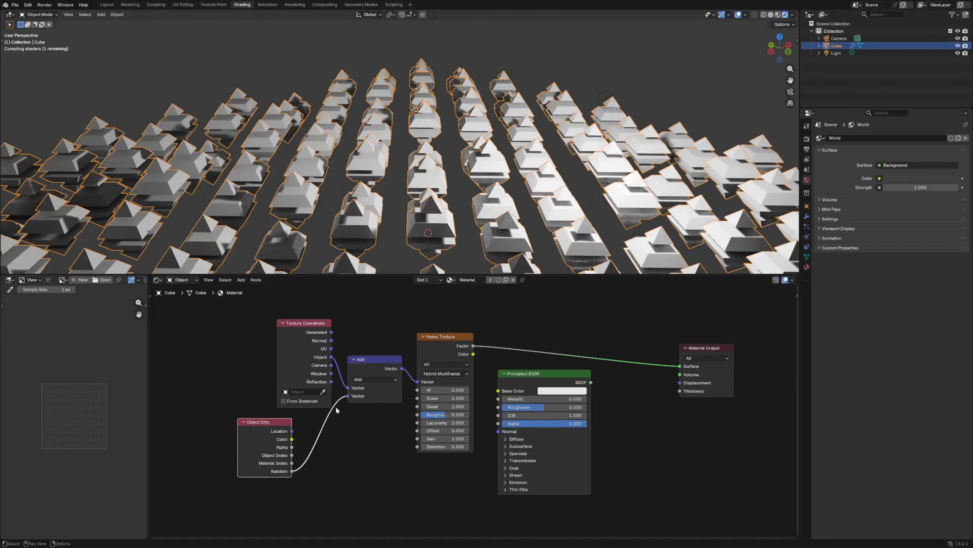
middle_drag(518, 260, 542, 199)
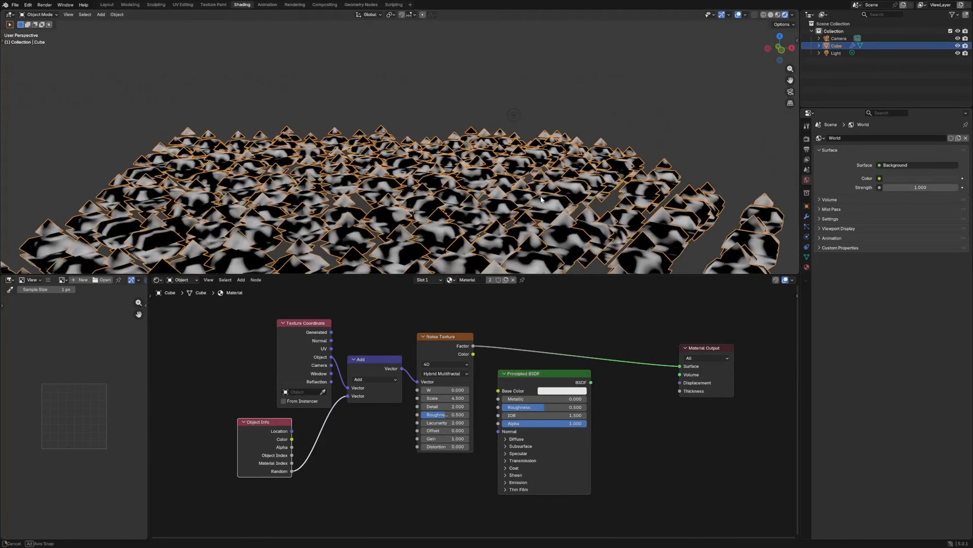
mouse_move(444, 224)
middle_down()
mouse_move(441, 215)
mouse_move(444, 224)
middle_up()
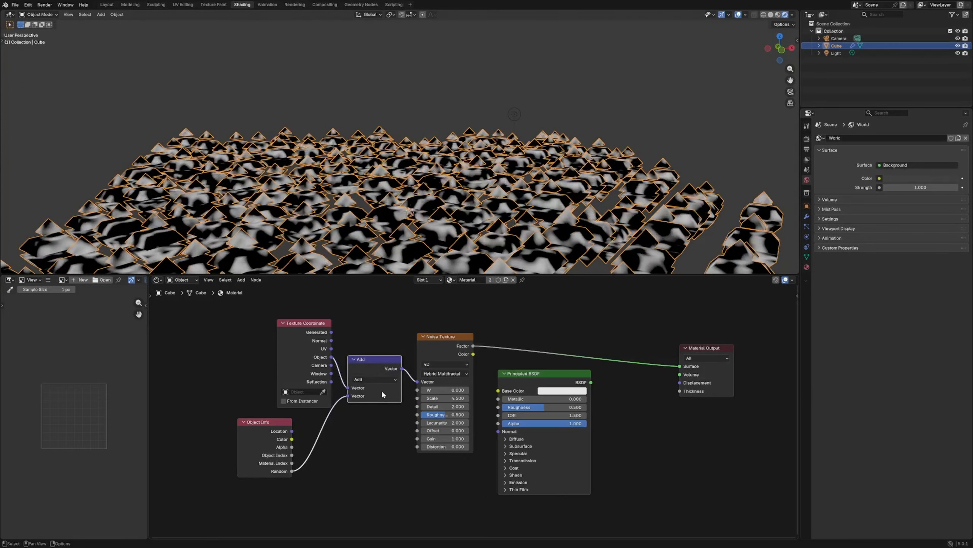
Spread out the texture, Principled BSDF and Material Output nodes and set the Noise Texture's scale to 4.7
drag(307, 339, 278, 335)
drag(368, 360, 355, 352)
drag(444, 336, 437, 337)
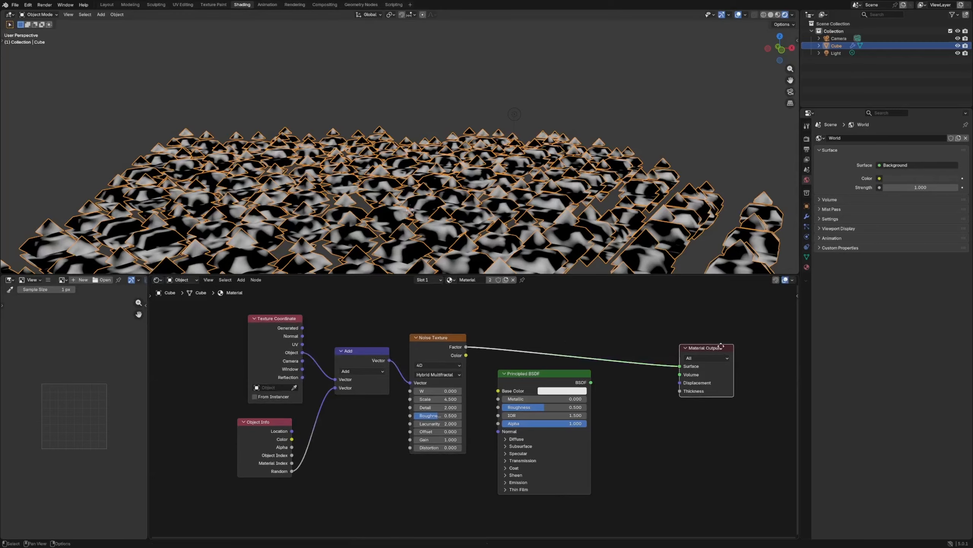
drag(705, 347, 717, 338)
drag(537, 373, 578, 377)
middle_drag(422, 245, 450, 208)
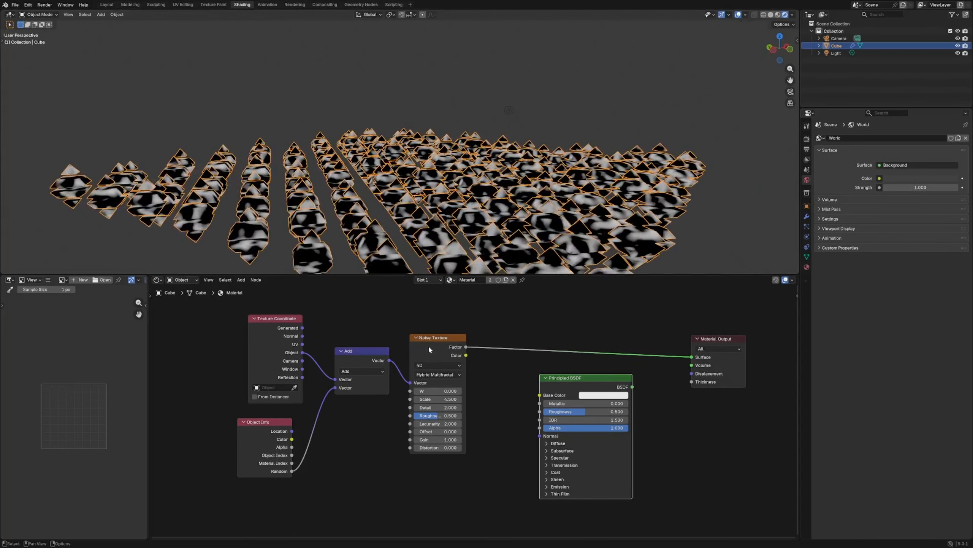
drag(439, 349, 437, 337)
drag(437, 386, 444, 383)
drag(552, 385, 579, 387)
Duplicate the Noise Texture and feed the first one's Color output into the copy's Vector input
click(444, 332)
key(shift+d)
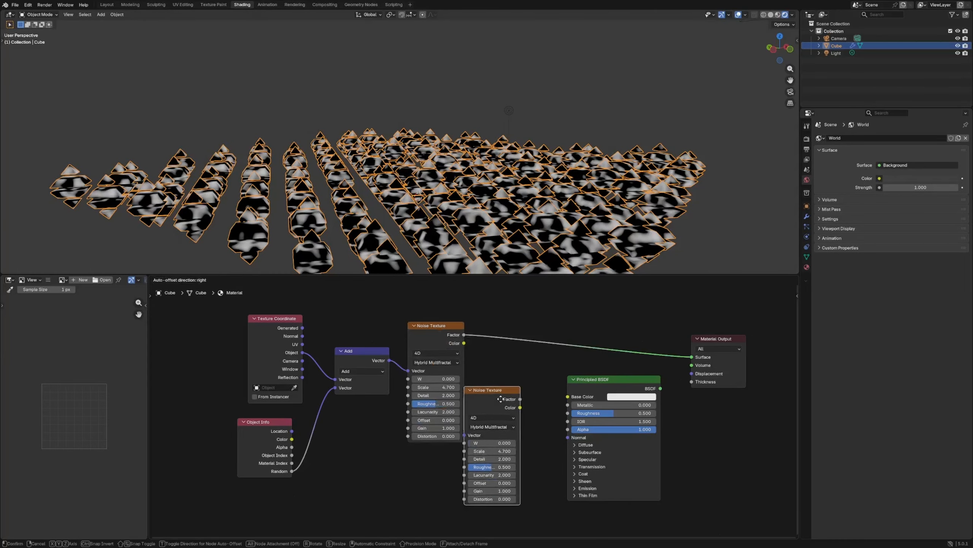
click(519, 386)
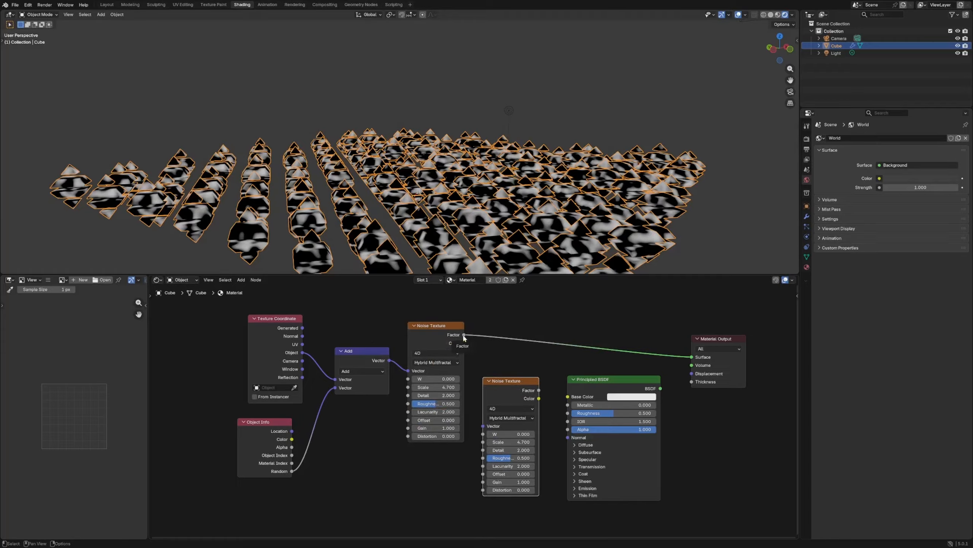
click(463, 338)
drag(464, 343, 483, 426)
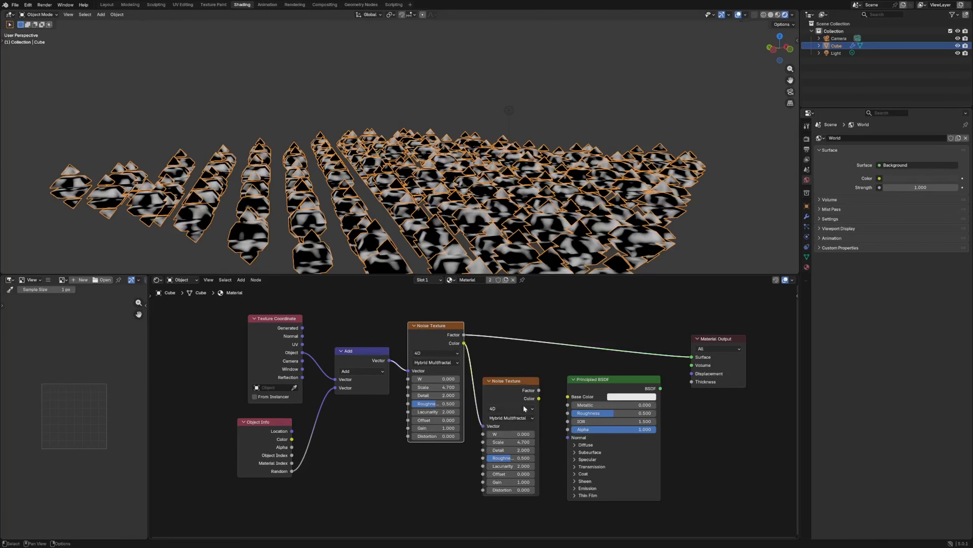
Preview the second Noise Texture on the pyramids, space out the end nodes and switch that texture's type to Multifractal
ctrl+shift+click(524, 407)
drag(633, 378, 652, 399)
drag(727, 341, 736, 333)
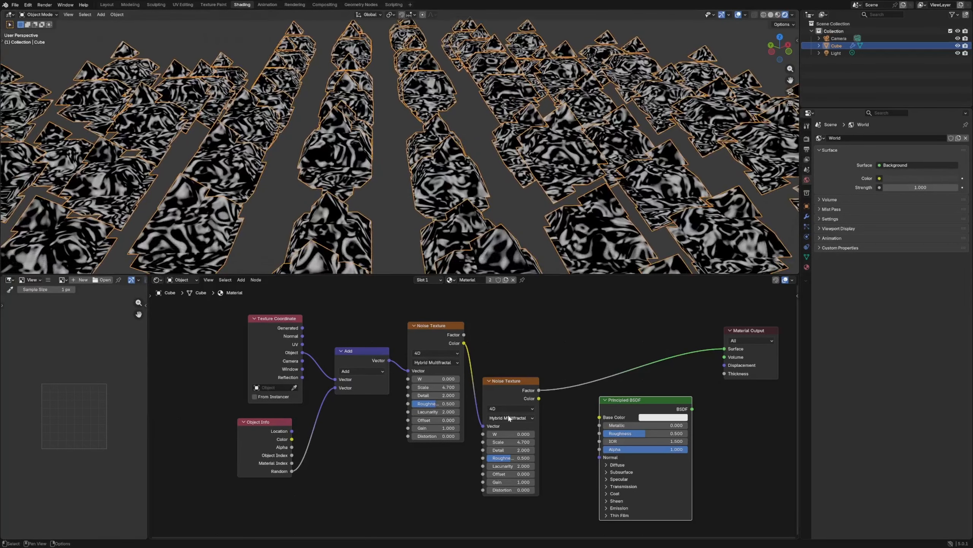
click(508, 417)
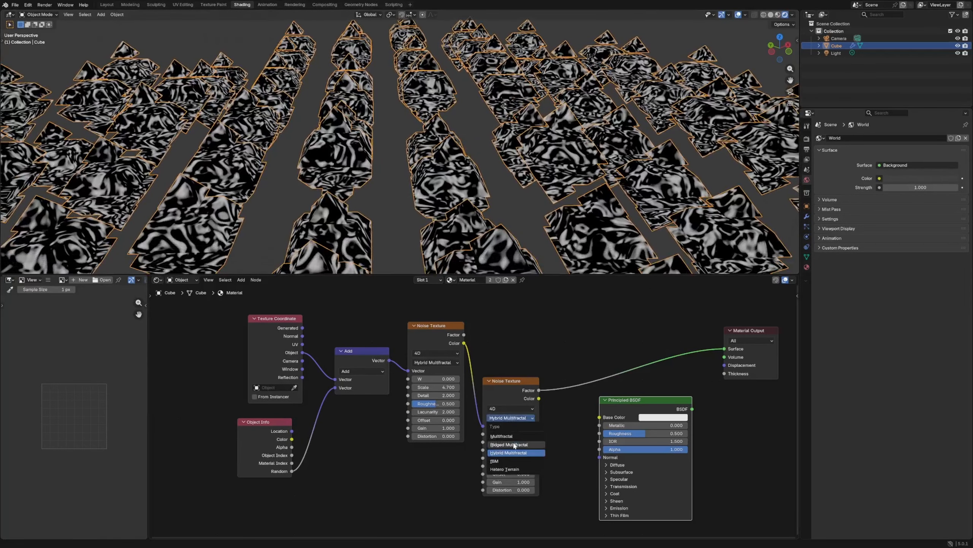
click(506, 436)
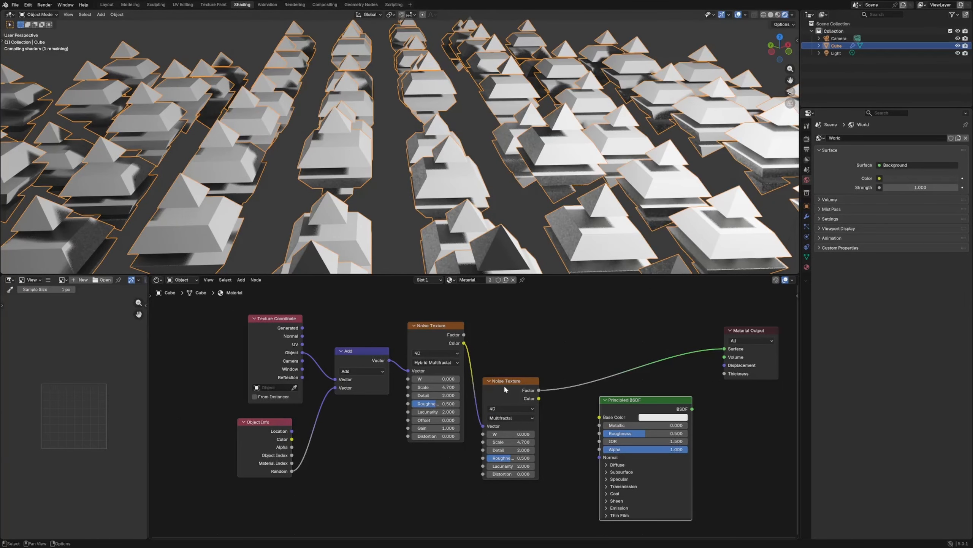
Set the first Noise Texture's scale to 2.5 and the second one's scale to 5.7
mouse_move(505, 442)
mouse_down()
mouse_move(521, 441)
mouse_move(511, 442)
mouse_up()
drag(436, 387, 420, 387)
drag(512, 442, 531, 442)
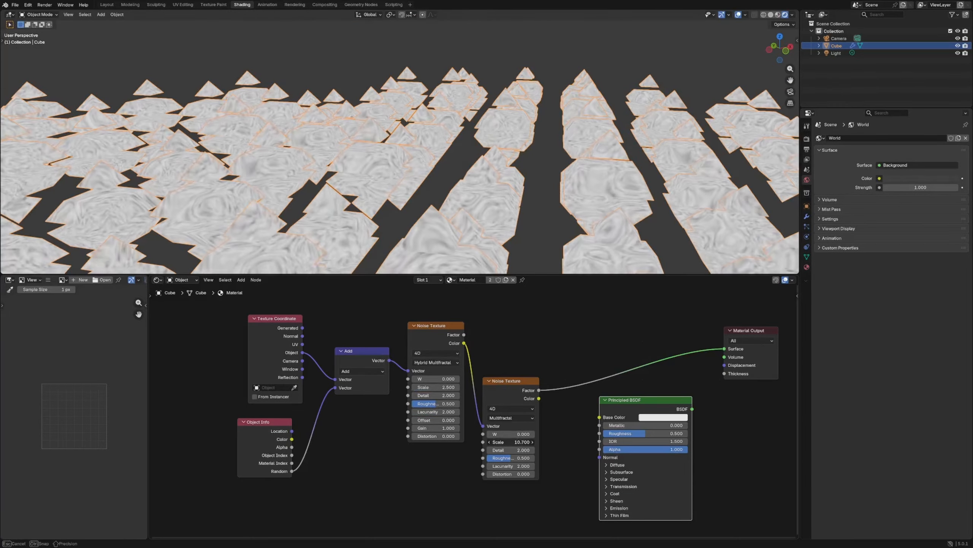
middle_drag(552, 230, 498, 245)
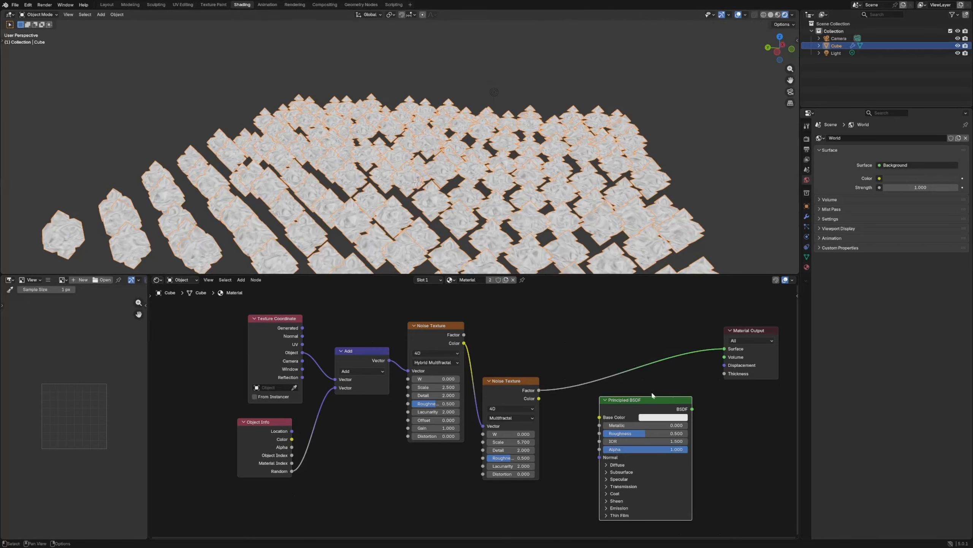
Make room after the second Noise Texture and add a Color Ramp driven by its Factor output
drag(675, 398, 662, 392)
drag(752, 332, 770, 324)
drag(628, 394, 685, 394)
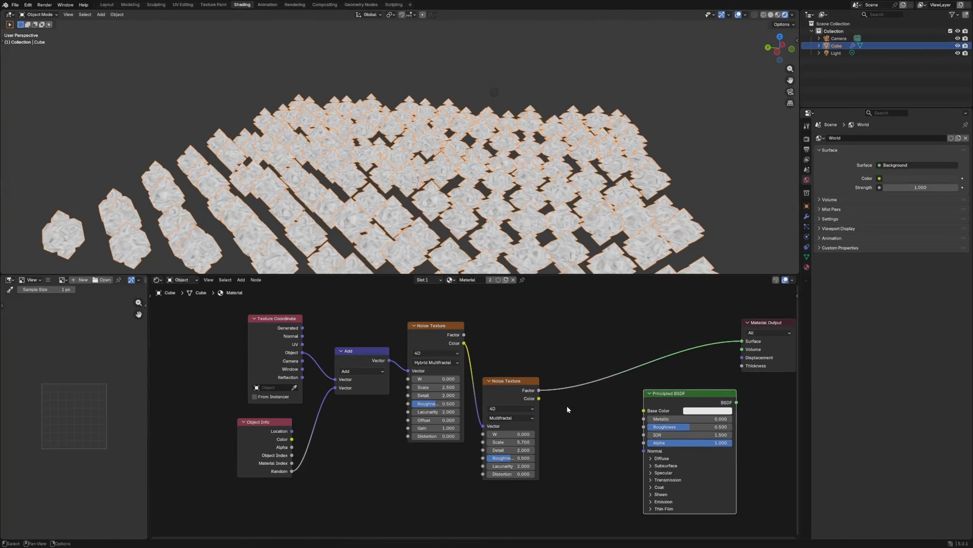
drag(539, 398, 581, 424)
text(color r)
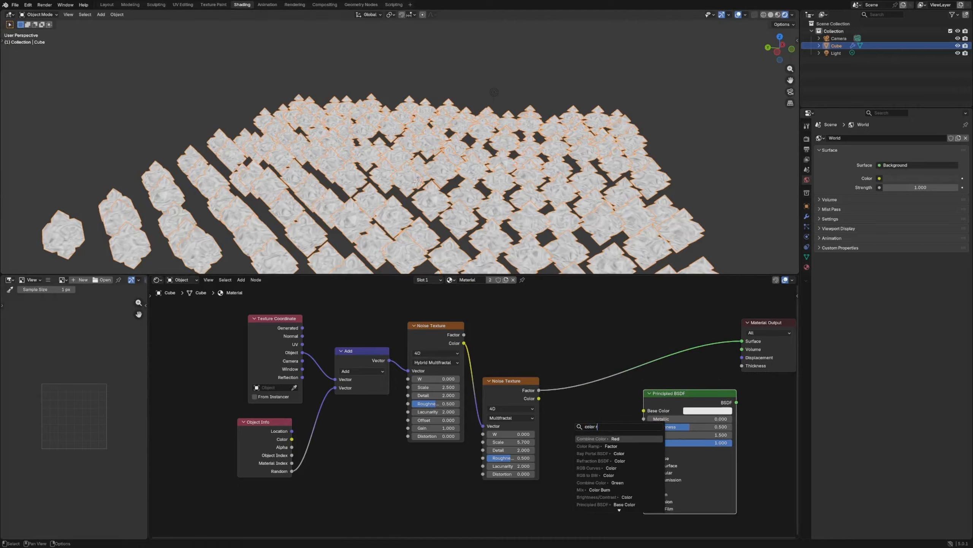
text(a)
key(Return)
click(593, 409)
Connect the Color Ramp's Color to Base Color and the Principled BSDF output to the Material Output's Surface
drag(671, 393, 714, 405)
drag(653, 411, 686, 422)
middle_drag(695, 391, 568, 389)
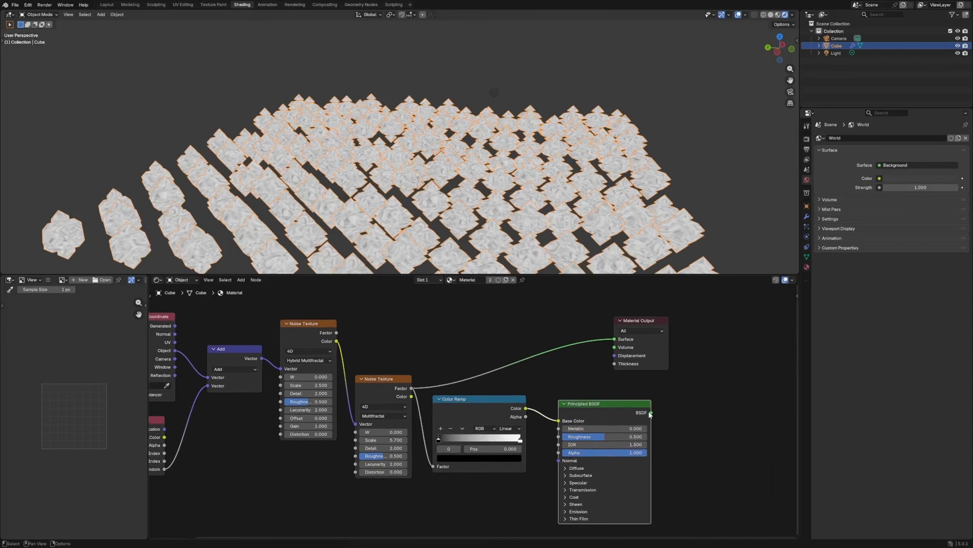
drag(650, 413, 614, 339)
Arrange the second Noise Texture, Color Ramp, Principled BSDF and Material Output into a tidy row with space between them
drag(662, 344, 756, 361)
drag(626, 406, 621, 327)
click(482, 374)
drag(477, 414, 496, 339)
click(476, 353)
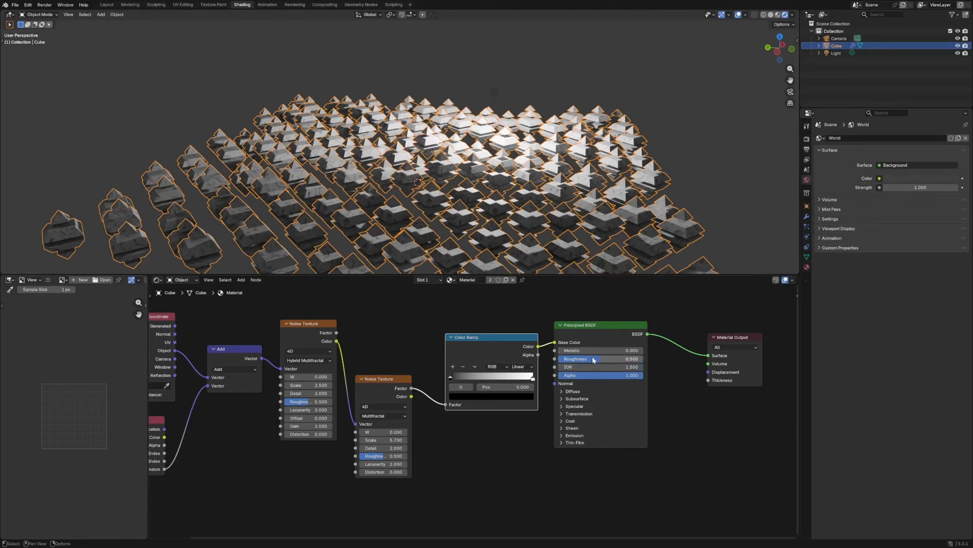
drag(629, 335, 650, 347)
drag(499, 343, 507, 355)
drag(384, 380, 381, 346)
drag(515, 355, 519, 337)
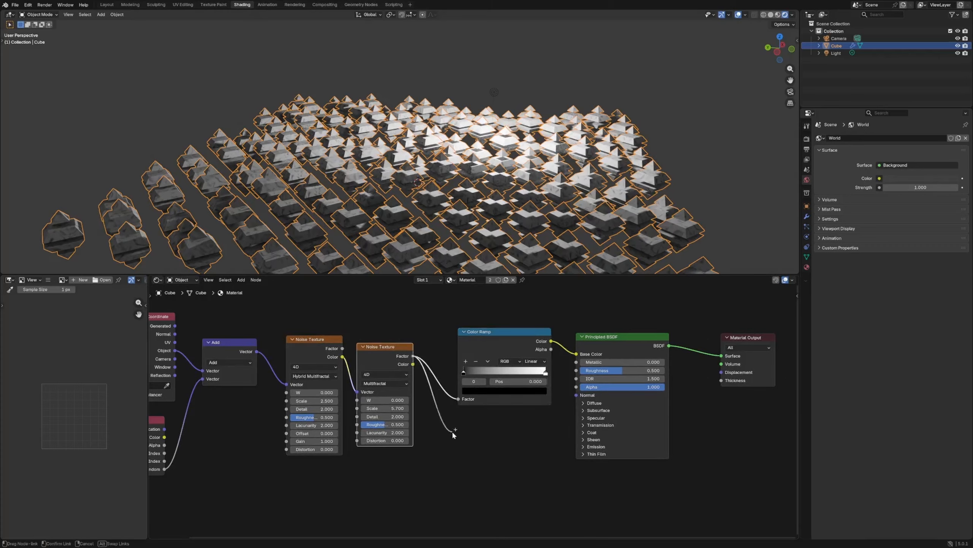
Add a Bump node with the second Noise Texture's Factor as Height and connect its Normal to the Principled BSDF
key(shift+a)
text(bump)
click(480, 469)
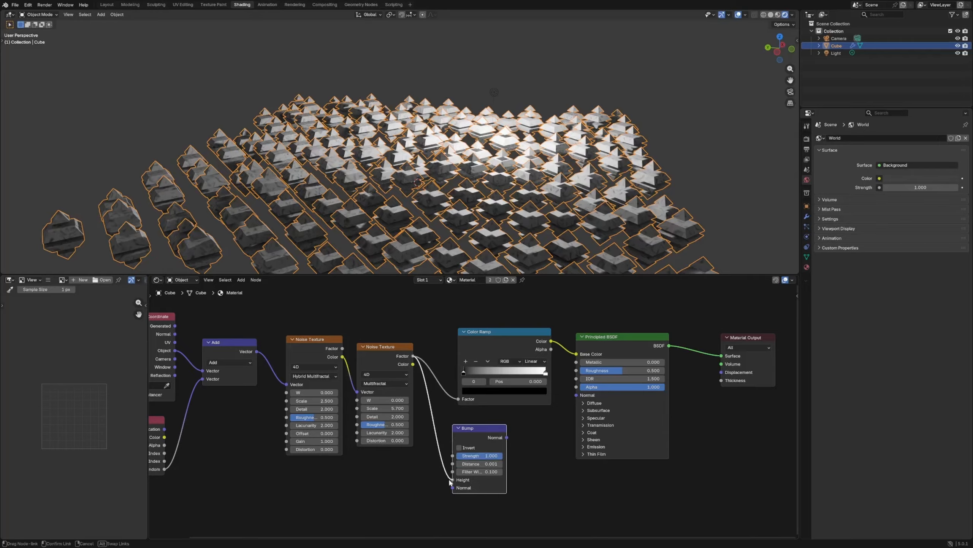
drag(506, 437, 577, 395)
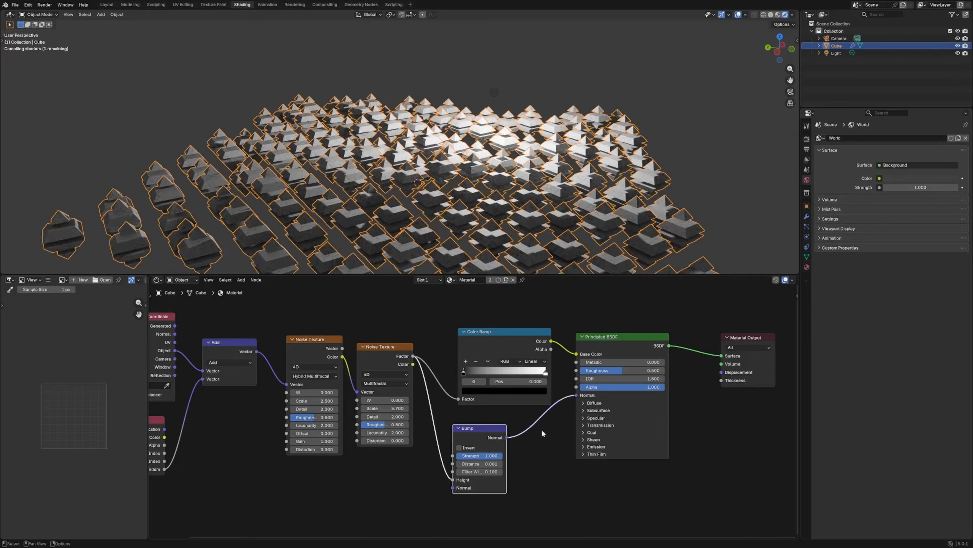
Set the Bump node's Distance to 0.1 and lower its Strength
click(479, 463)
text(0.1)
key(Return)
drag(492, 458, 461, 458)
middle_drag(621, 236, 496, 202)
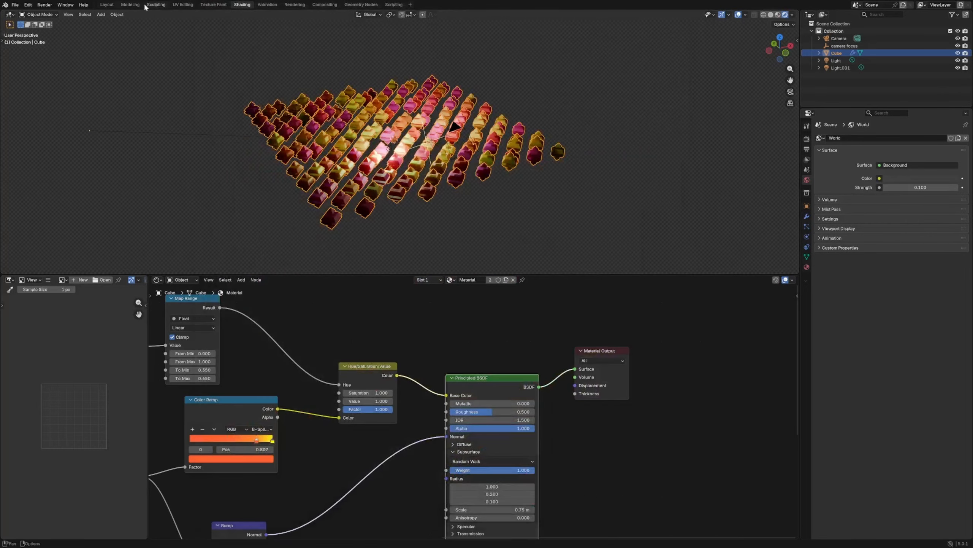
Check the coloured pyramids through the camera in the Layout workspace, and return to the Shading workspace's texture nodes
click(107, 4)
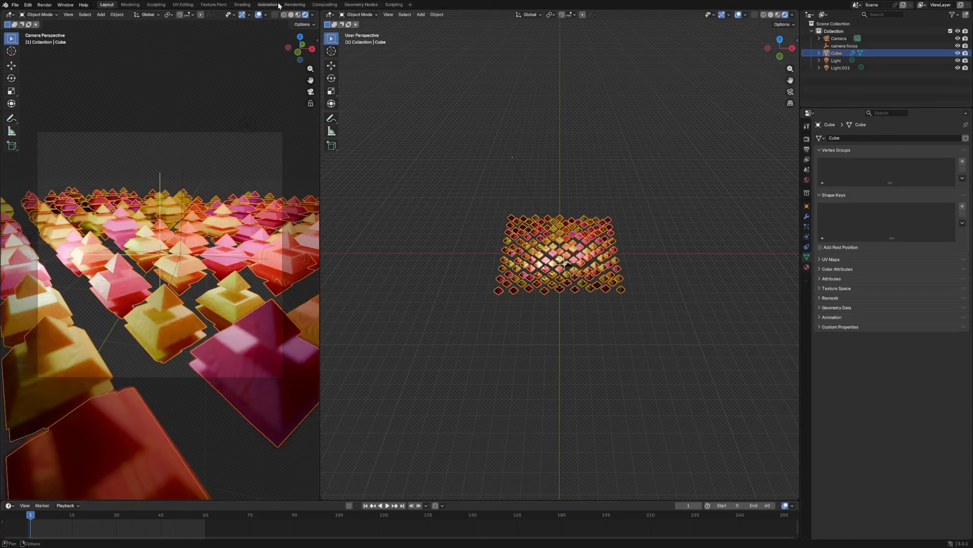
click(242, 4)
scroll(568, 363, down, 3)
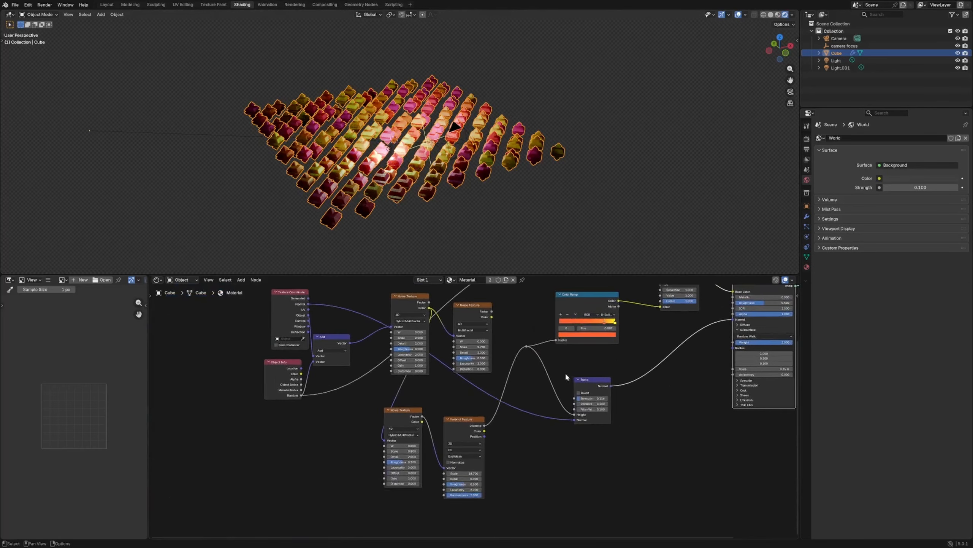
scroll(465, 379, up, 5)
Preview the Noise Texture and the Voronoi Texture it distorts on the pyramids, nudging both nodes apart
ctrl+shift+click(489, 417)
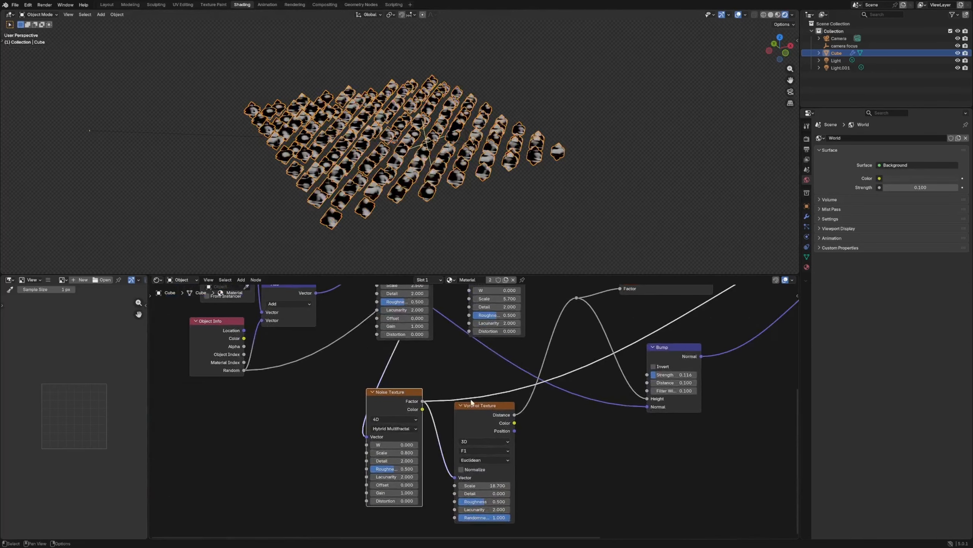
middle_drag(470, 256, 426, 203)
scroll(425, 203, up, 7)
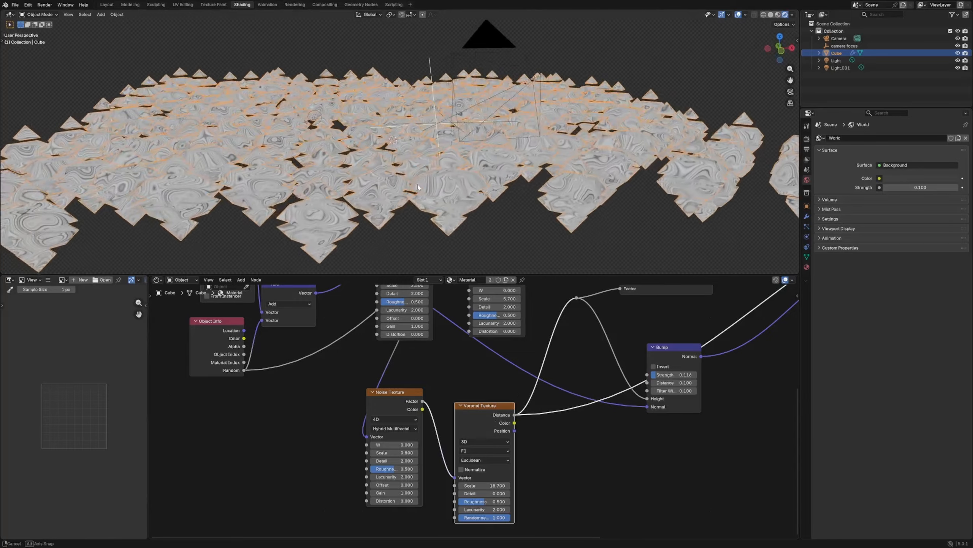
drag(483, 408, 489, 398)
drag(402, 396, 399, 390)
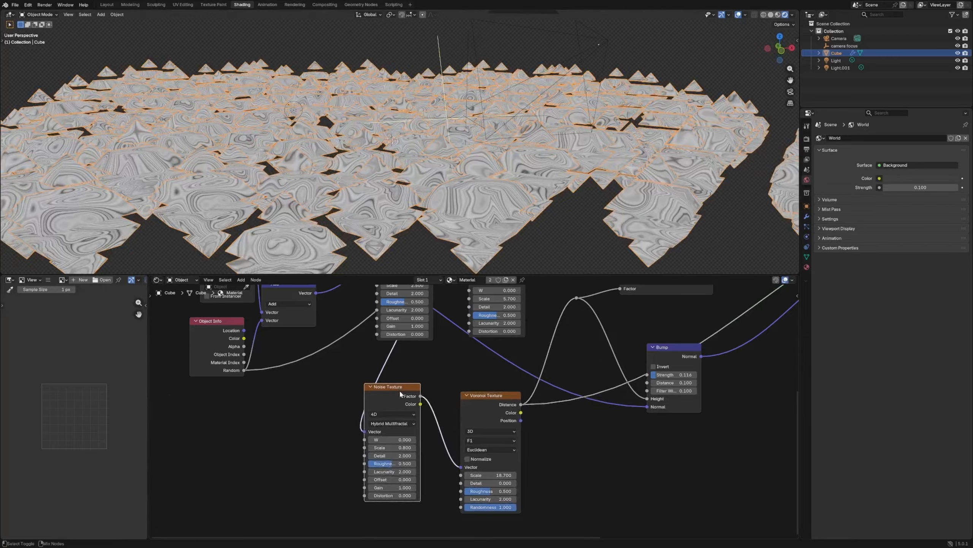
ctrl+shift+click(399, 389)
ctrl+shift+click(506, 407)
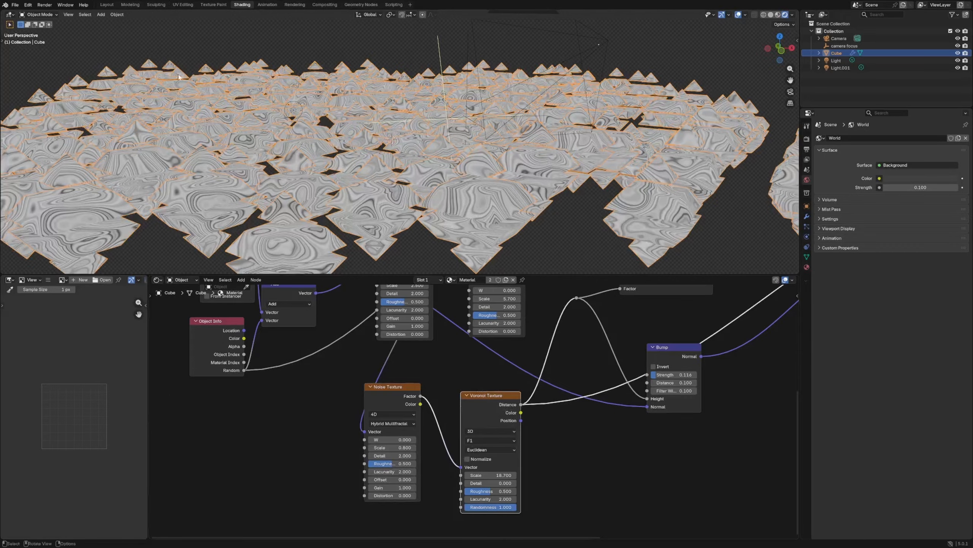
Route the Principled BSDF back to the Material Output to show the full material on the pyramids
scroll(370, 411, down, 3)
middle_drag(370, 410, 100, 486)
ctrl+shift+click(590, 325)
middle_drag(432, 365, 482, 393)
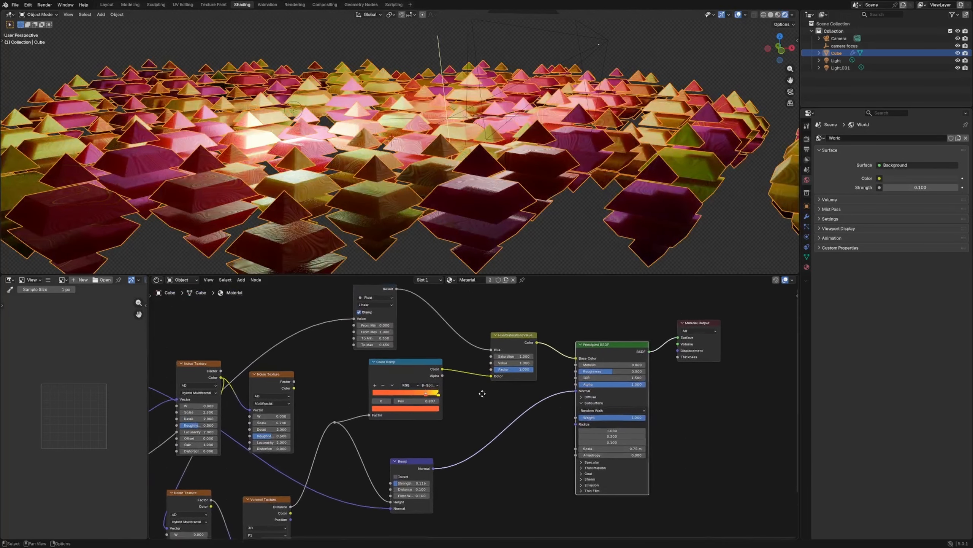
In the Layout workspace, turn off the transparent film background in the render settings
mouse_move(409, 369)
mouse_down()
mouse_move(420, 361)
mouse_move(419, 370)
mouse_up()
middle_drag(424, 167, 476, 215)
click(106, 5)
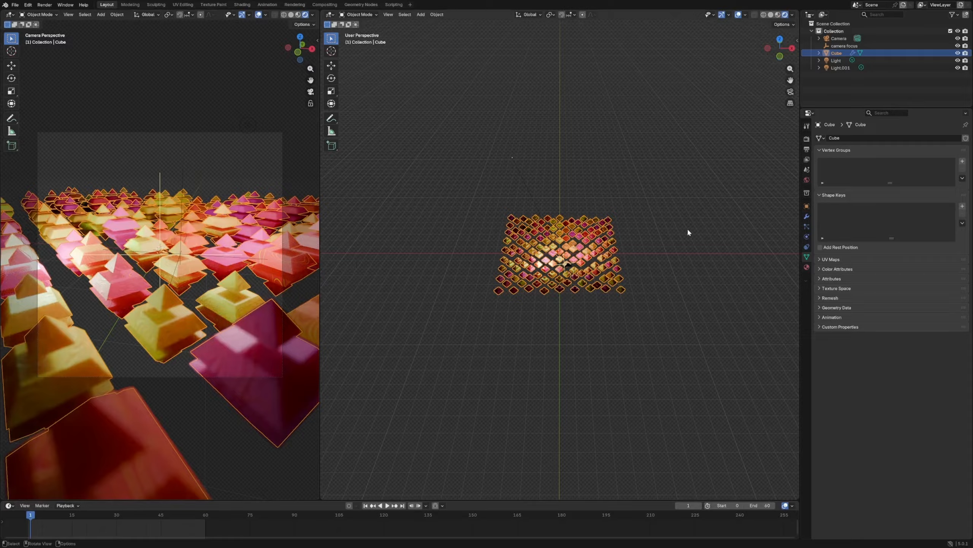
click(807, 181)
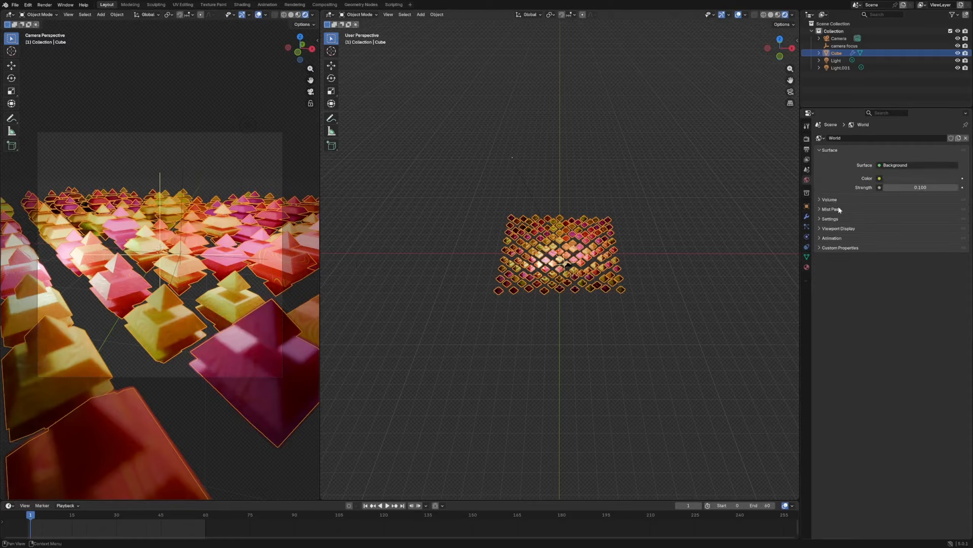
click(807, 138)
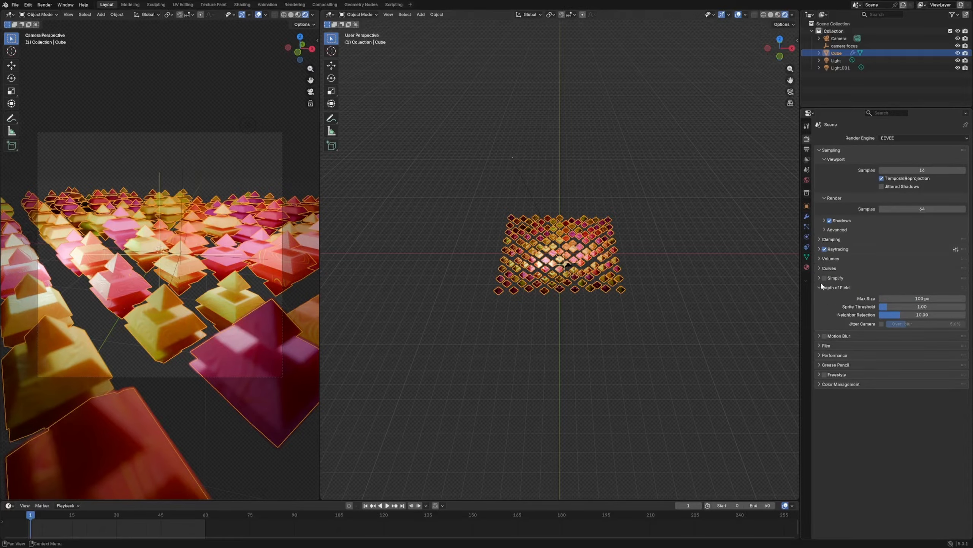
click(823, 345)
click(648, 295)
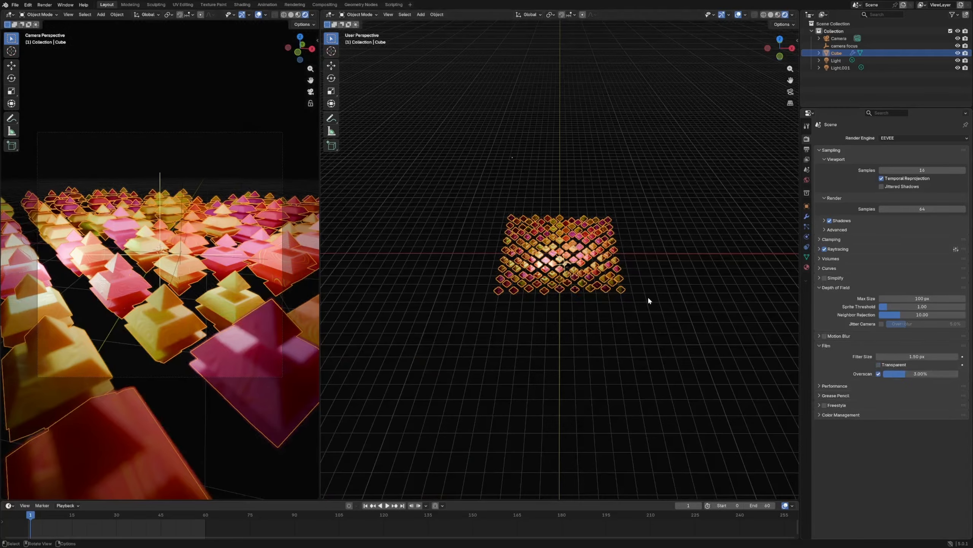
Brighten the world background colour and shift it to a pale light blue
click(808, 180)
click(920, 179)
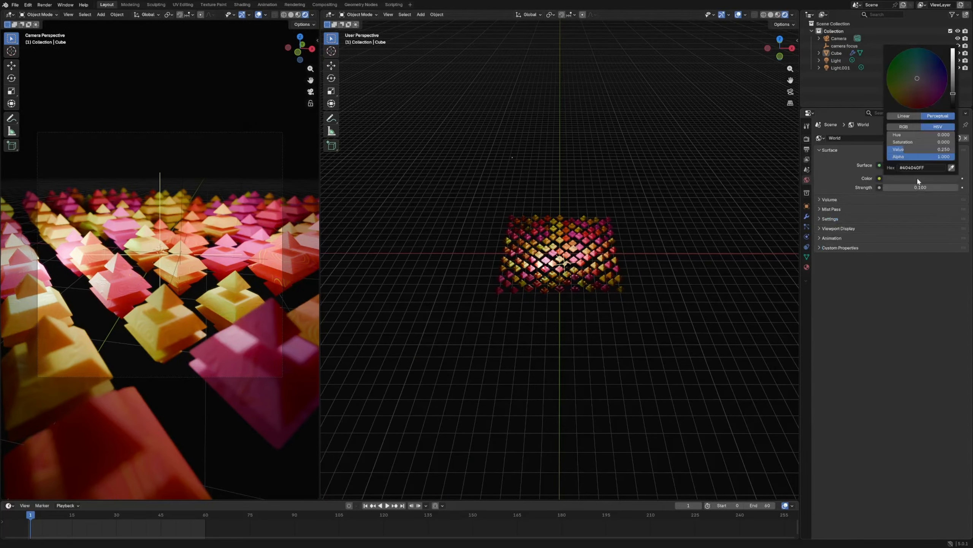
drag(954, 84, 953, 70)
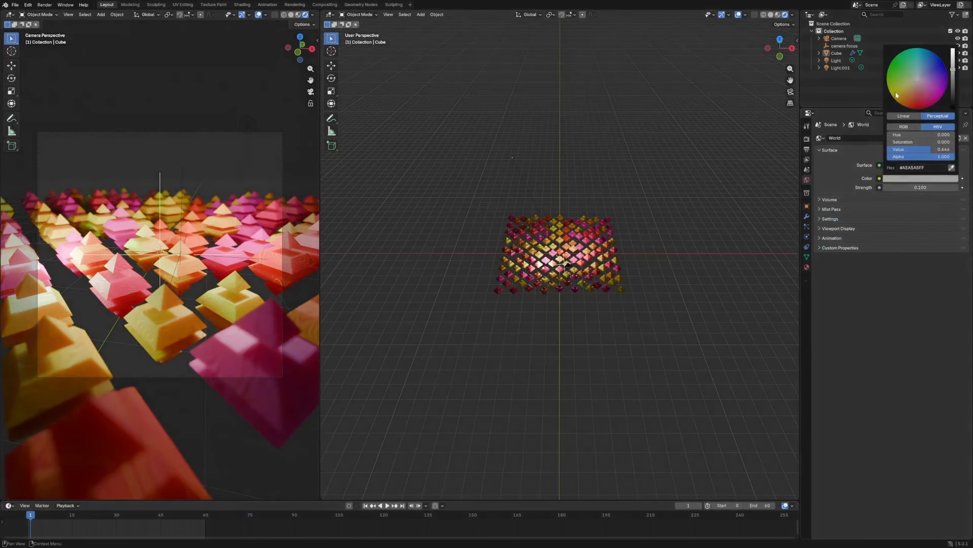
mouse_move(895, 93)
mouse_down()
mouse_move(915, 96)
mouse_move(896, 72)
mouse_move(910, 95)
mouse_move(927, 58)
mouse_move(953, 49)
mouse_move(909, 80)
mouse_move(920, 74)
mouse_up()
Try the world background at strength 1, and set the strength back to 0.1
click(896, 187)
text(1)
key(Return)
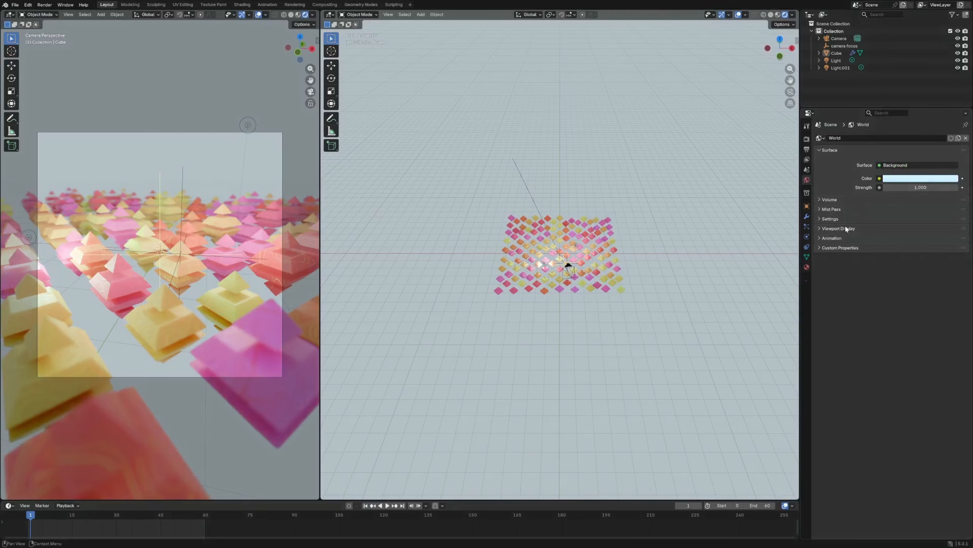
click(920, 187)
text(0.1)
key(Return)
Add a plane among the pyramids and rotate it 90 degrees about the X axis so it stands upright
middle_drag(575, 230, 668, 237)
key(F12)
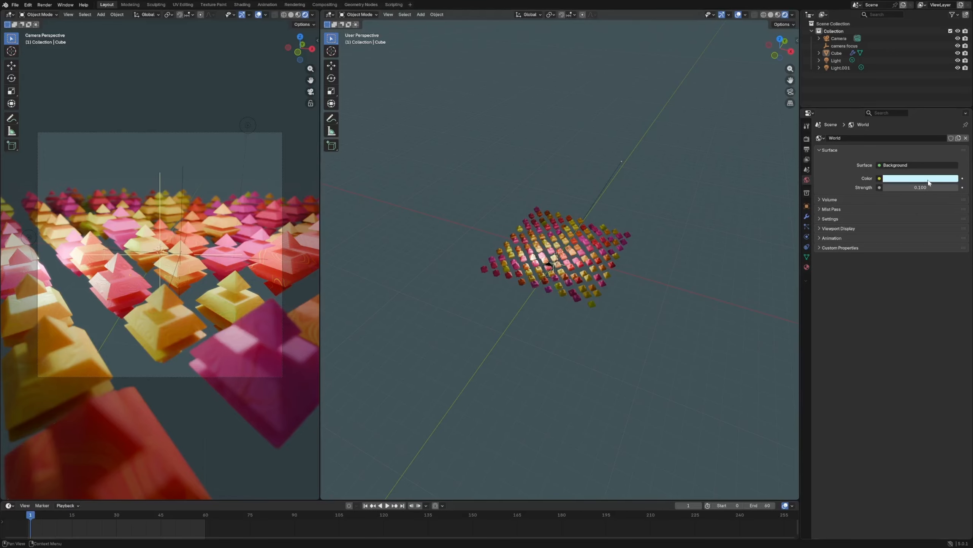
key(shift+a)
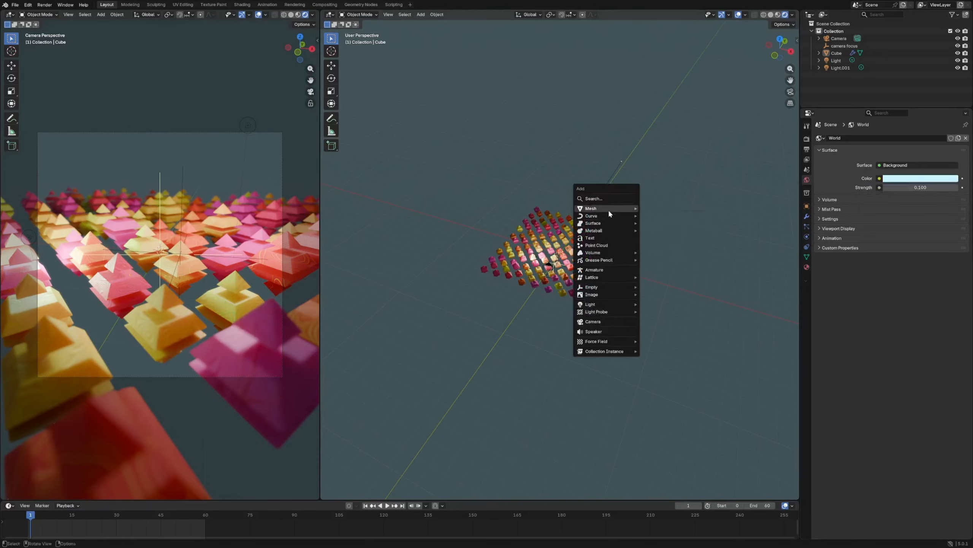
mouse_move(609, 209)
click(668, 211)
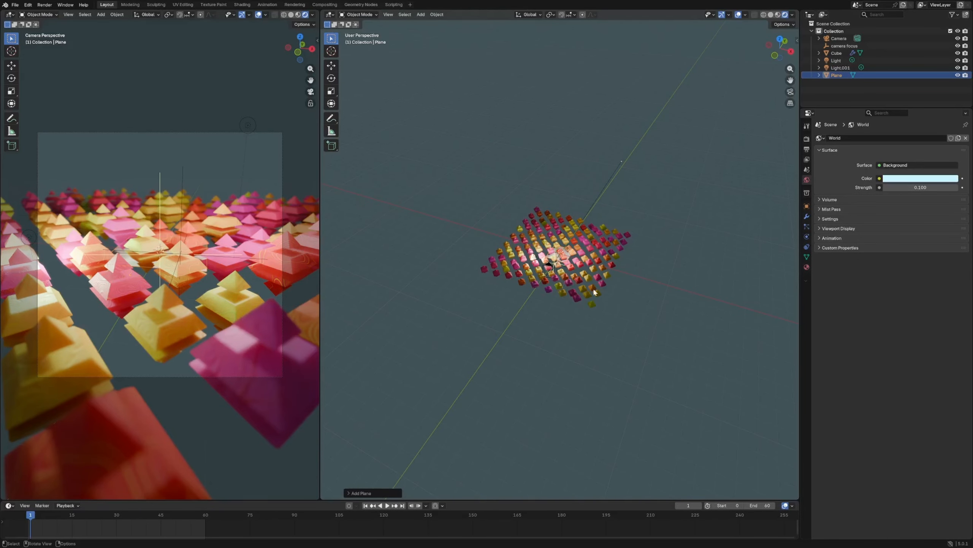
text(rx90)
key(Return)
Scale the upright plane by 15 and move it behind the pyramids as a backdrop for the camera
text(s)
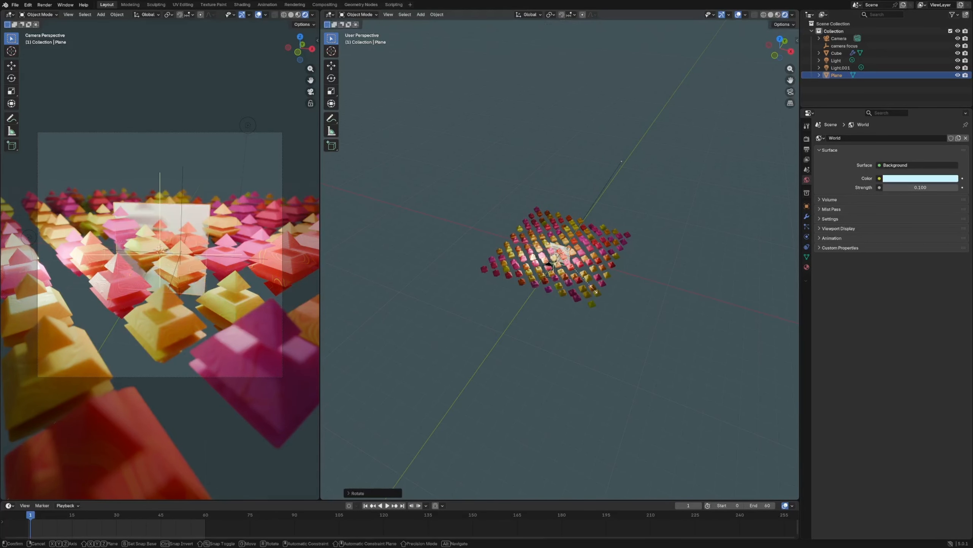
text(15)
key(Return)
middle_drag(636, 299, 564, 291)
key(g)
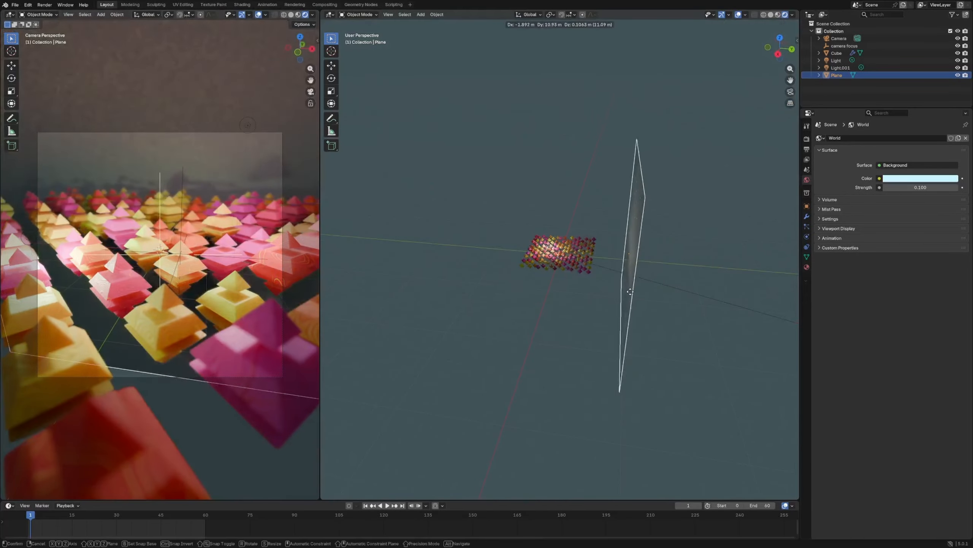
click(631, 316)
middle_drag(631, 316, 638, 212)
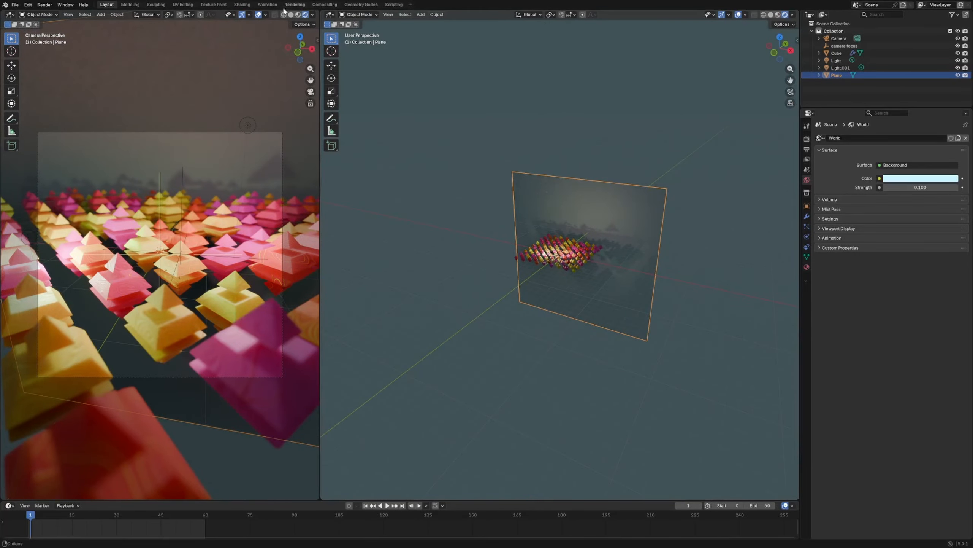
Give the backdrop plane a new material with an Emission shader in place of the Principled BSDF, connected to the Material Output's Surface
click(242, 4)
click(475, 279)
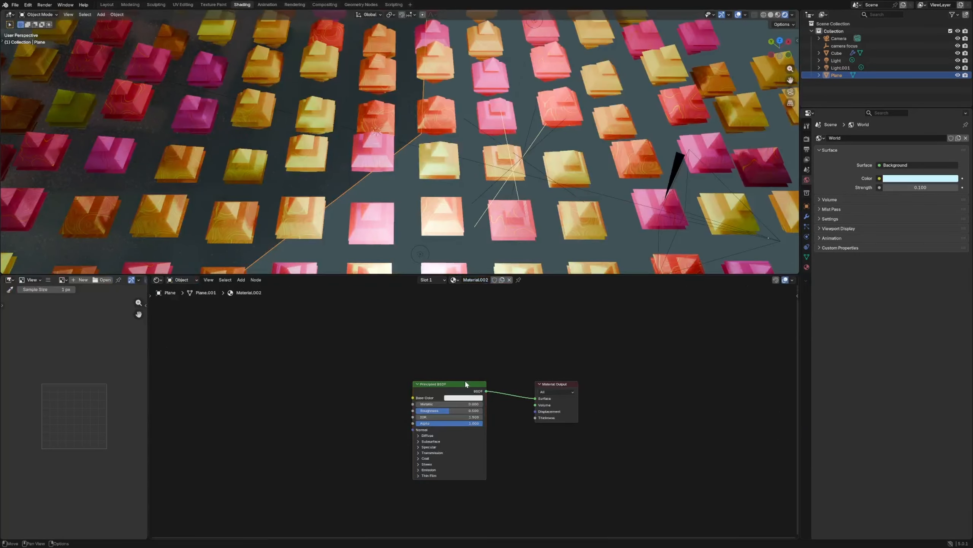
key(x)
key(shift+a)
click(430, 389)
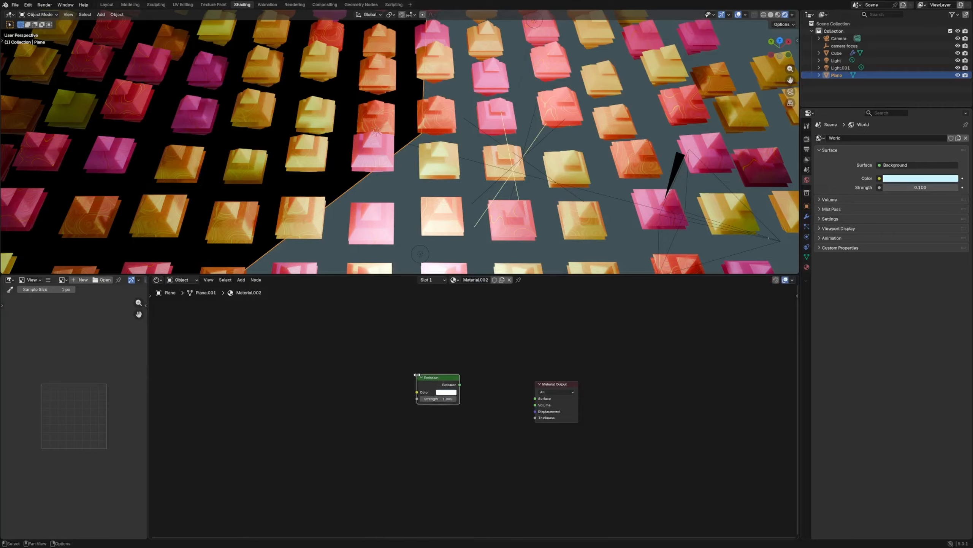
drag(460, 384, 536, 398)
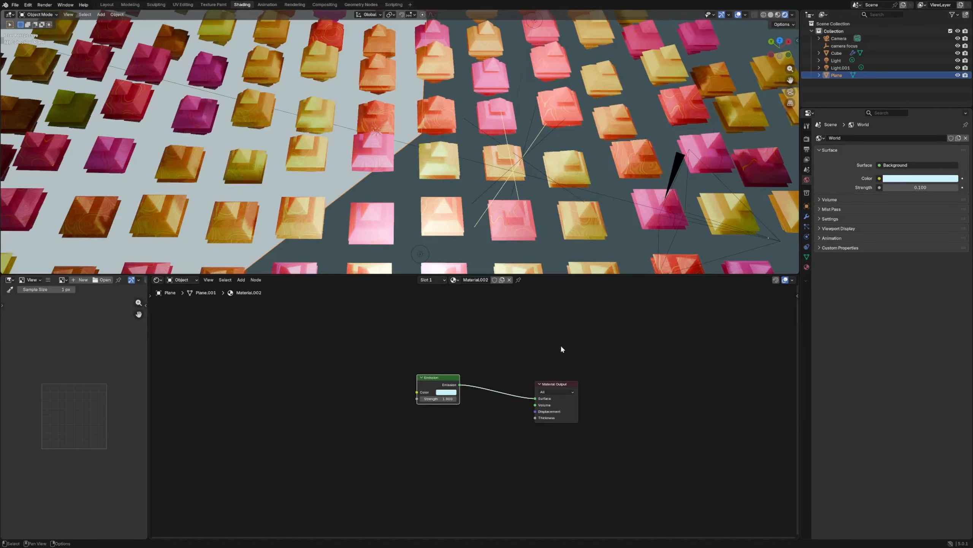
Change the backdrop's emission colour to a stronger blue, and check the rendered camera image before closing it
click(445, 392)
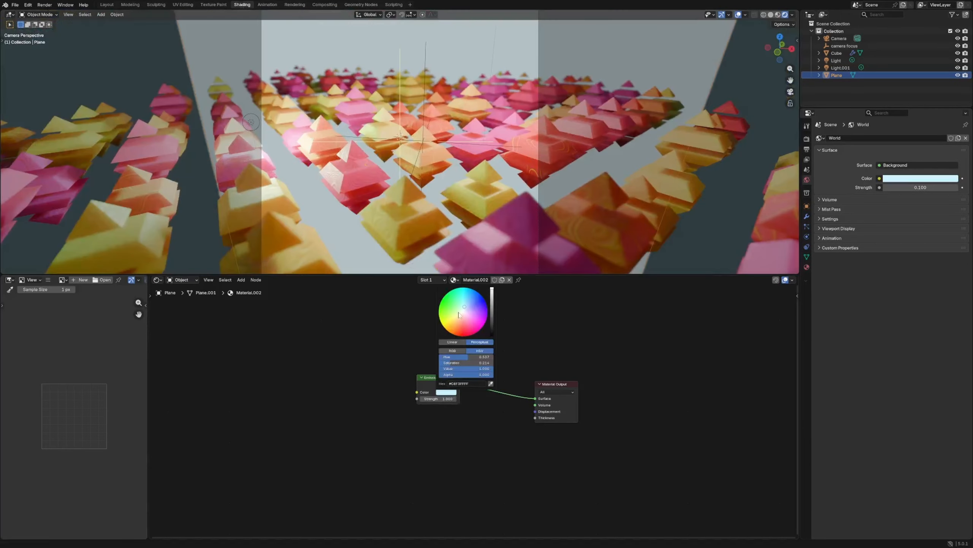
scroll(523, 352, up, 3)
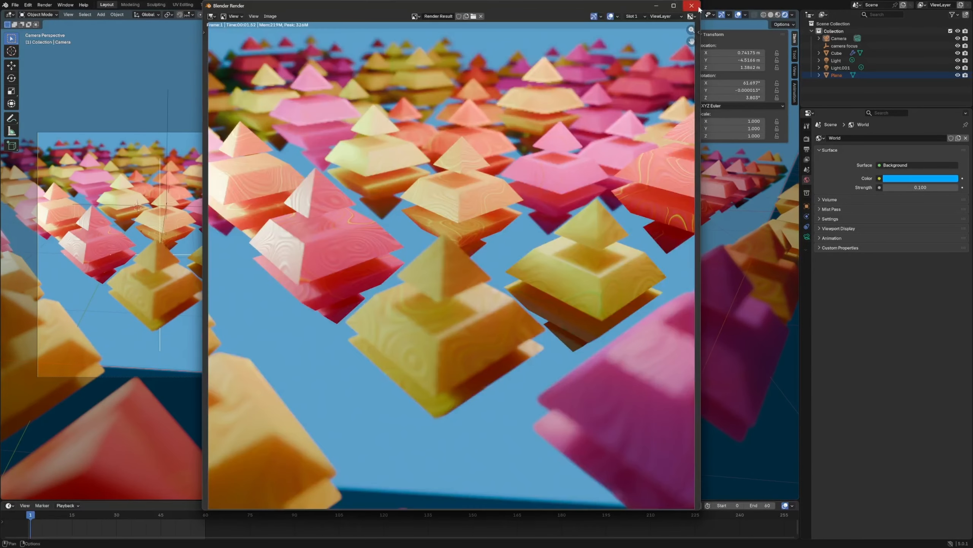
click(692, 5)
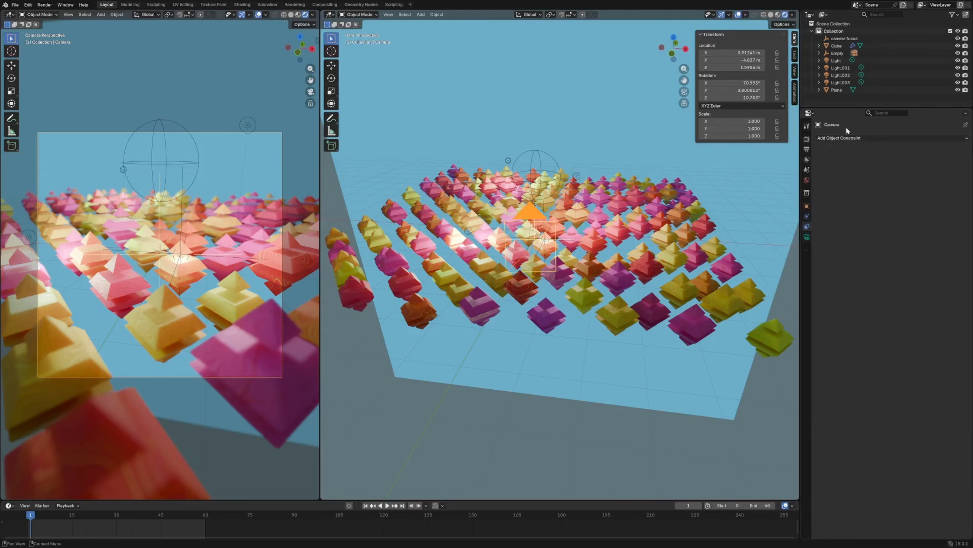
Add a Track To constraint to the camera with the camera focus empty as its target
click(839, 138)
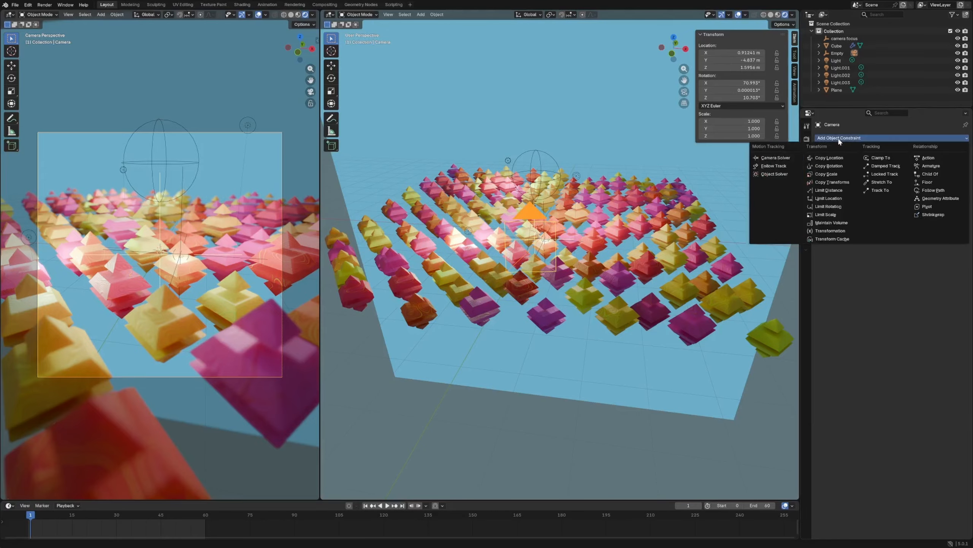
click(880, 191)
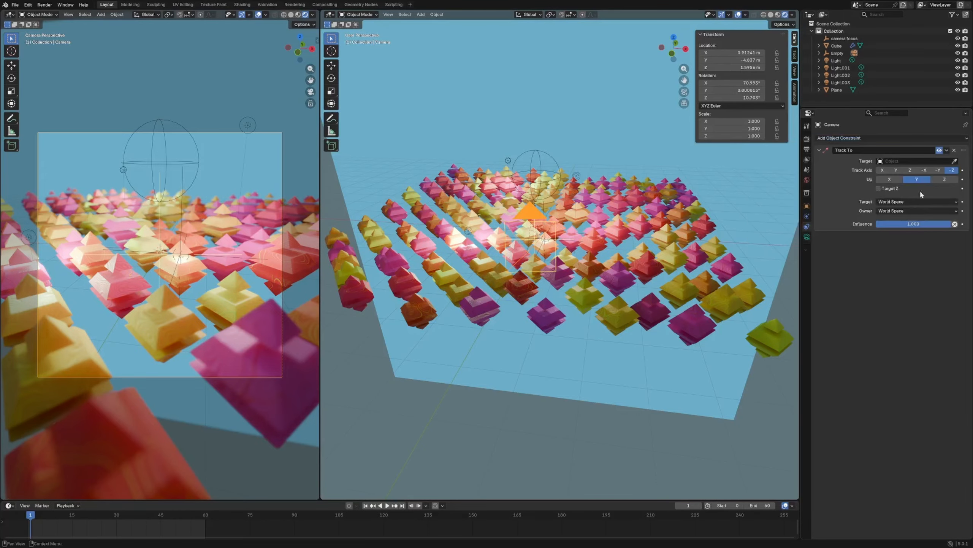
click(955, 161)
click(582, 234)
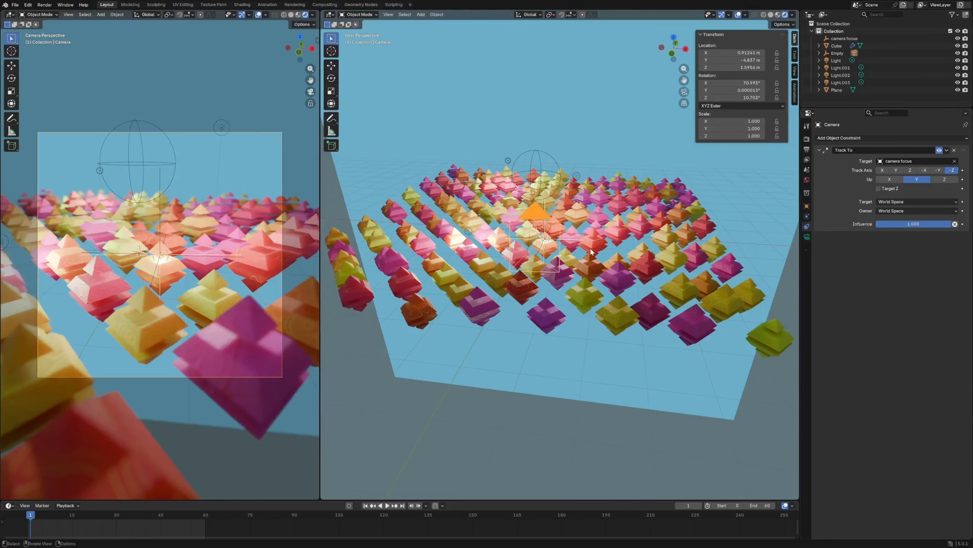
Try rotating the sphere empty about the Z axis to swing the camera around the pyramids
click(536, 156)
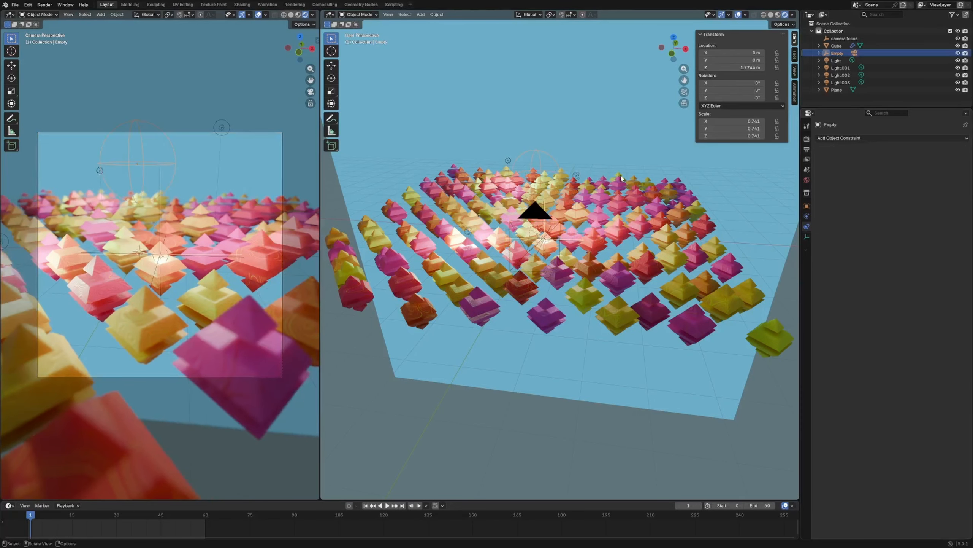
key(r)
key(z)
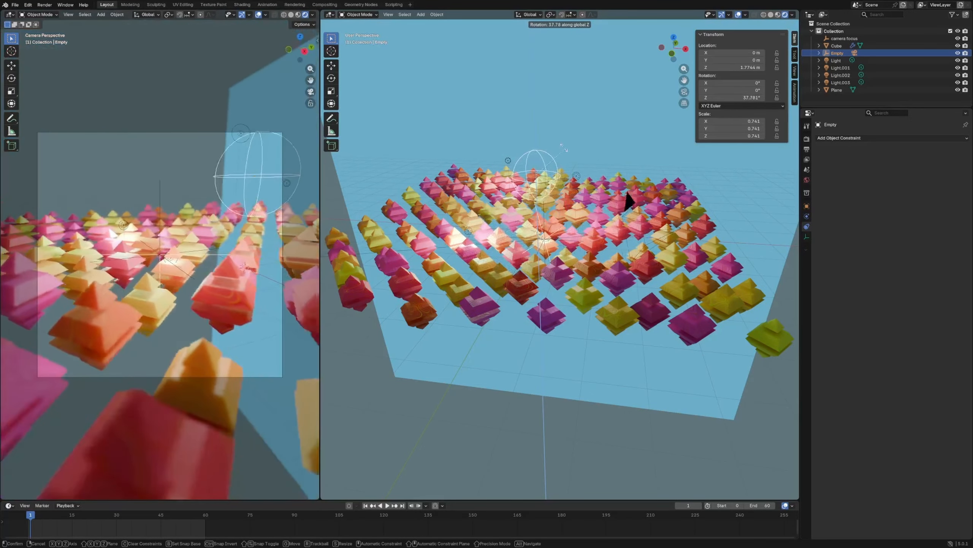
key(Escape)
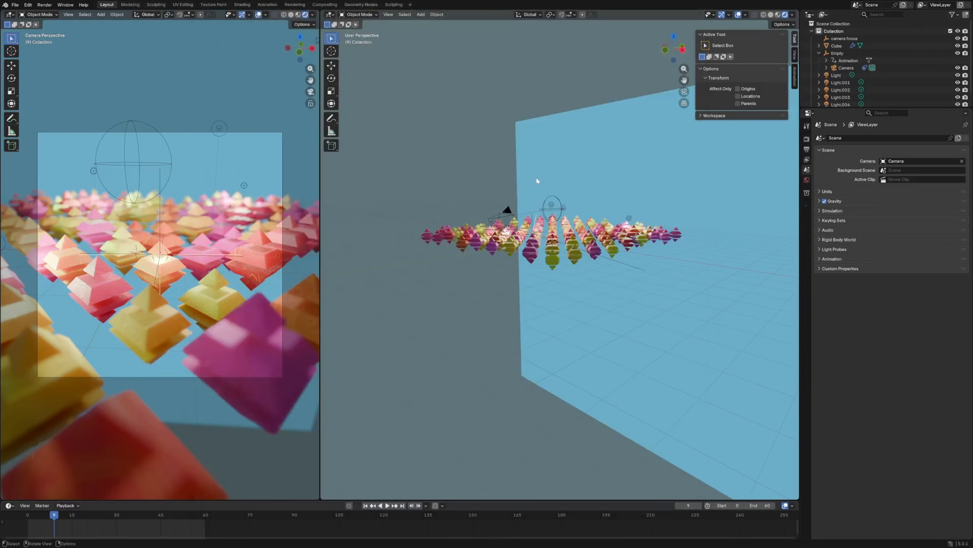
Open the Geometry Nodes workspace for the pyramid scatter
click(361, 4)
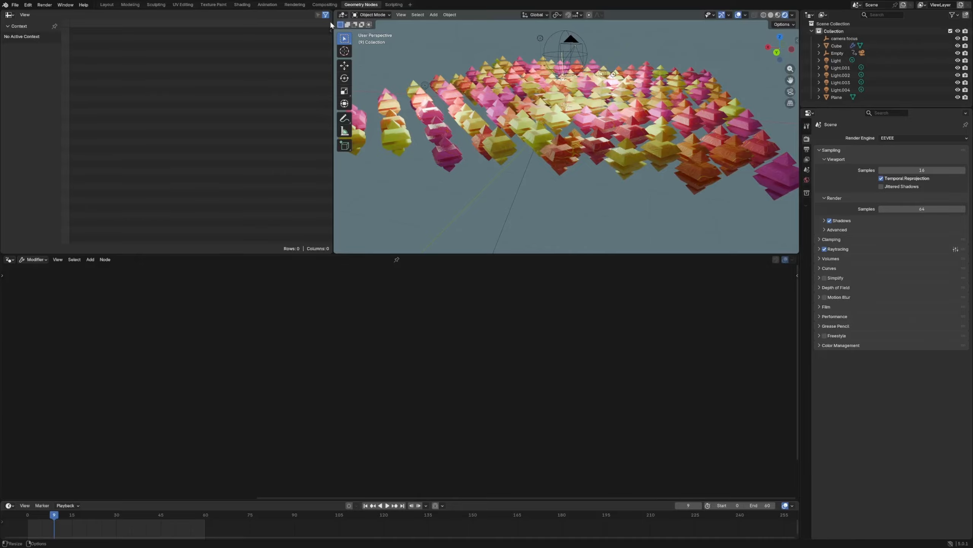